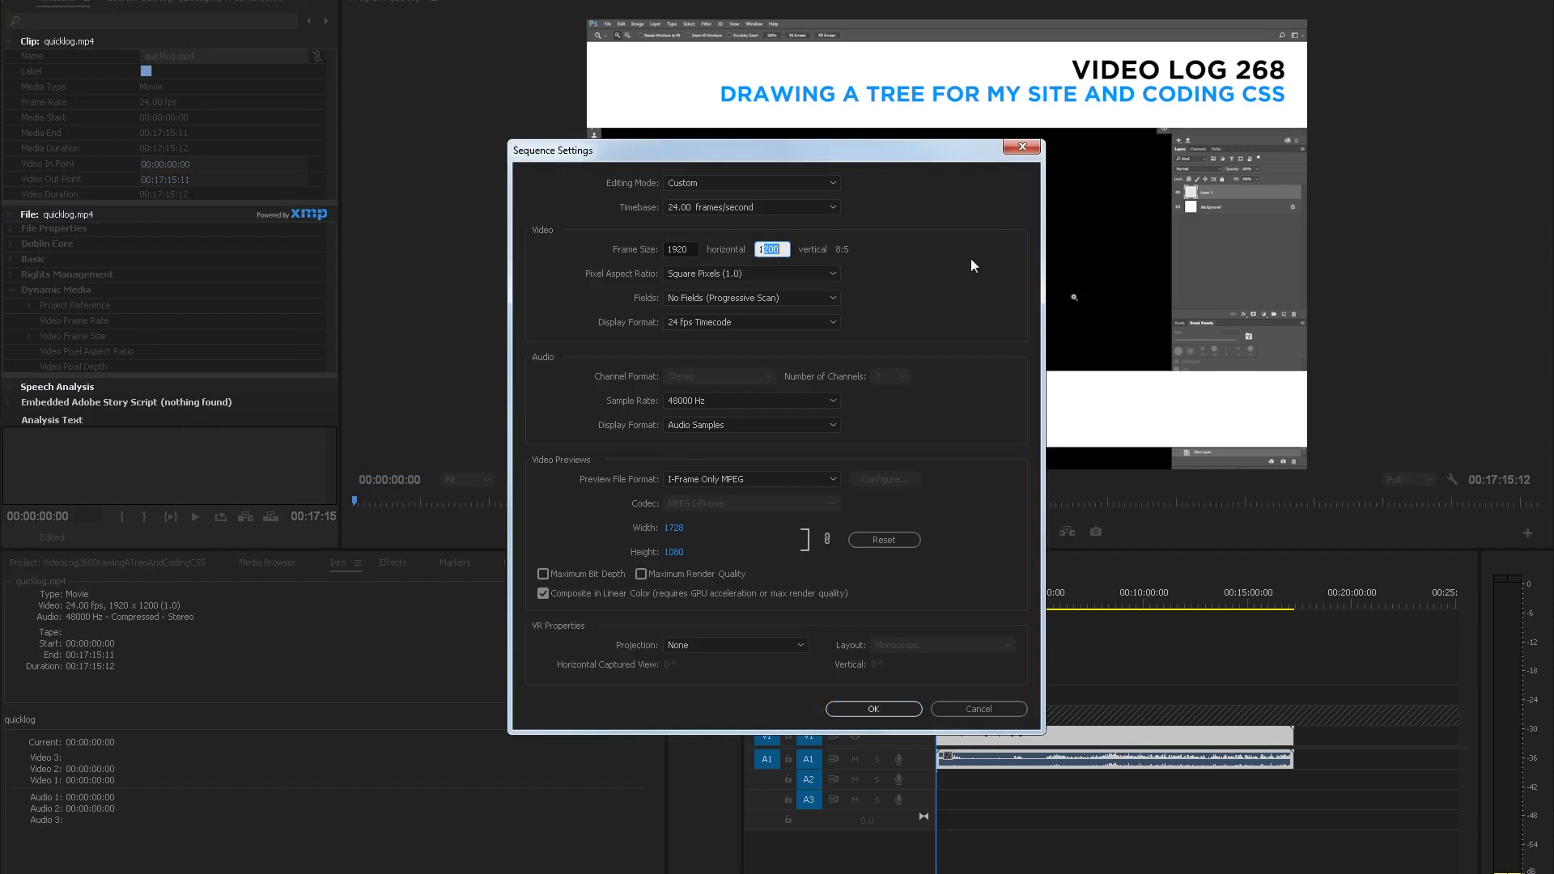
Set the sequence's vertical frame size to 1080 and apply the settings, accepting deletion of the existing preview files.
type("1080")
left_click(863, 708)
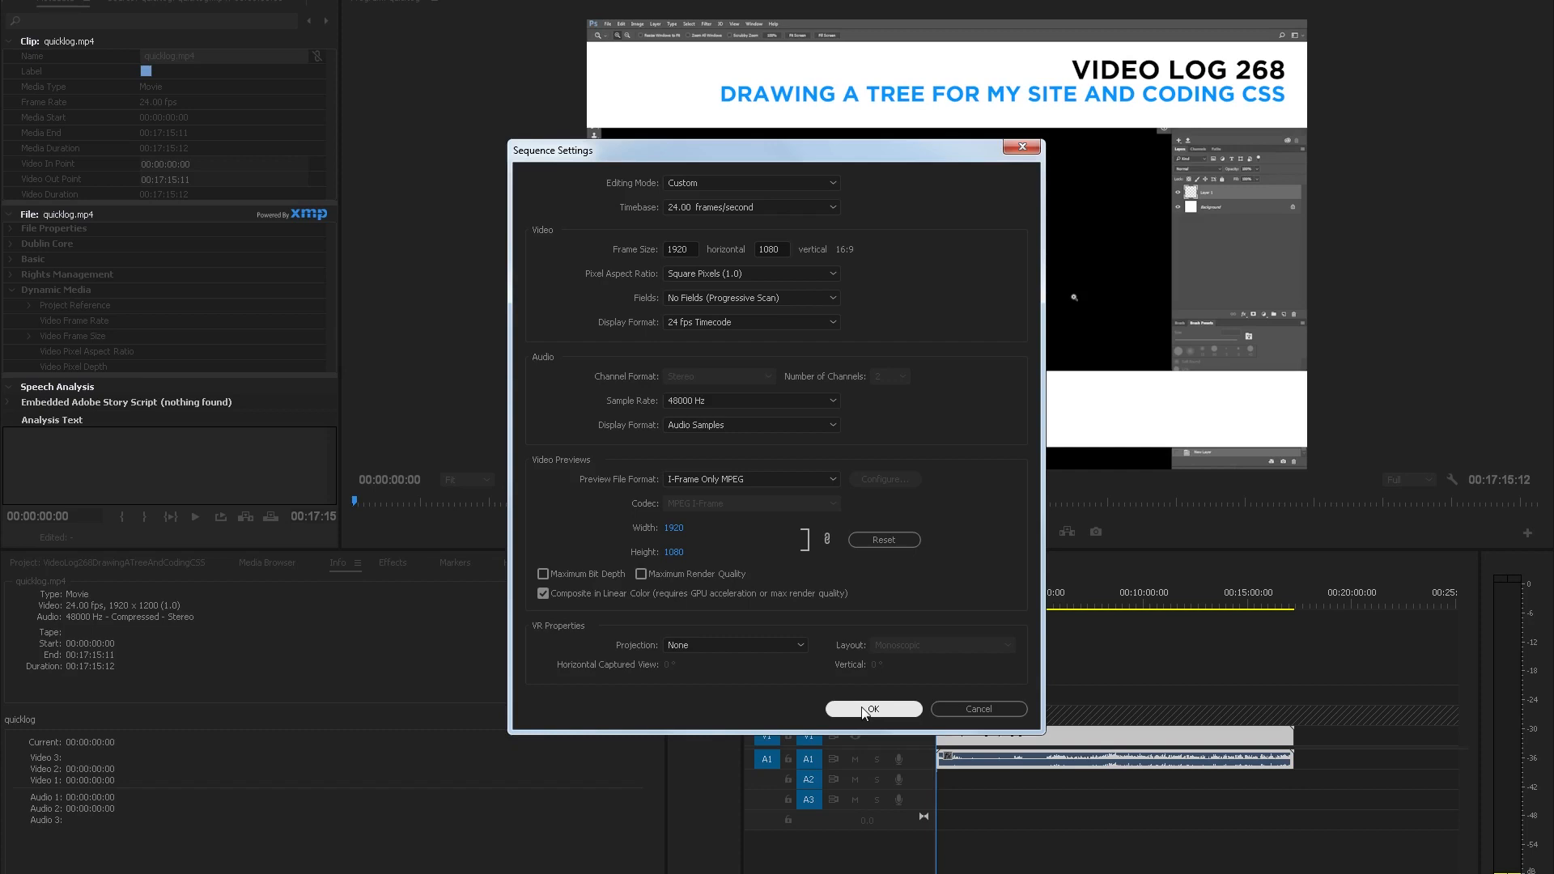
left_click(862, 709)
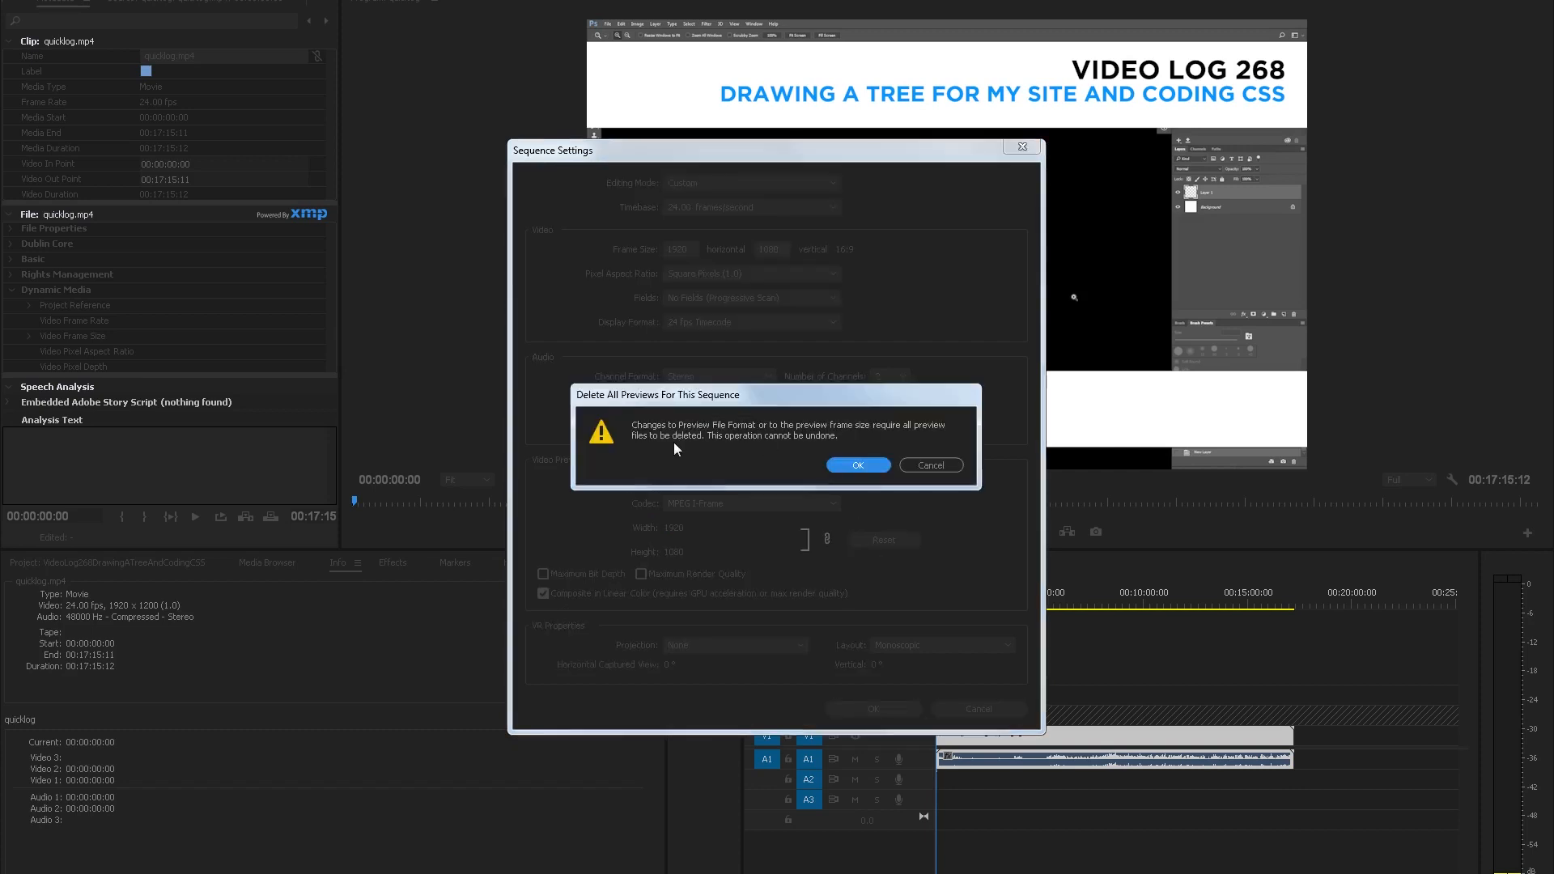
left_click(857, 466)
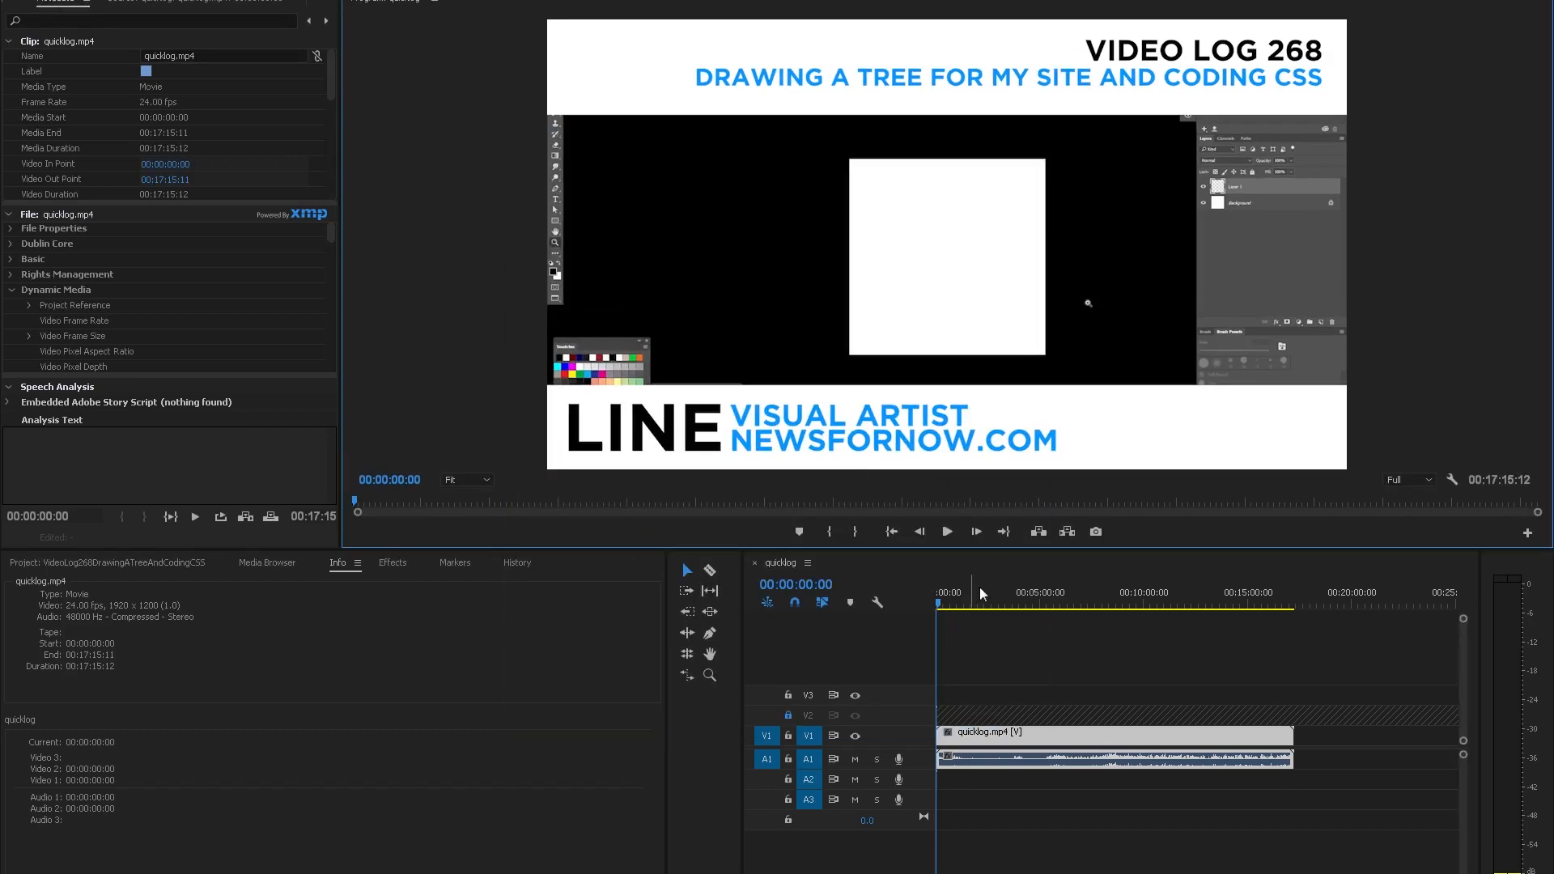
Place the EndTitle/Video268.aep composition from the project on video track V3 near the end of quicklog.mp4.
left_click_drag(936, 600, 910, 653)
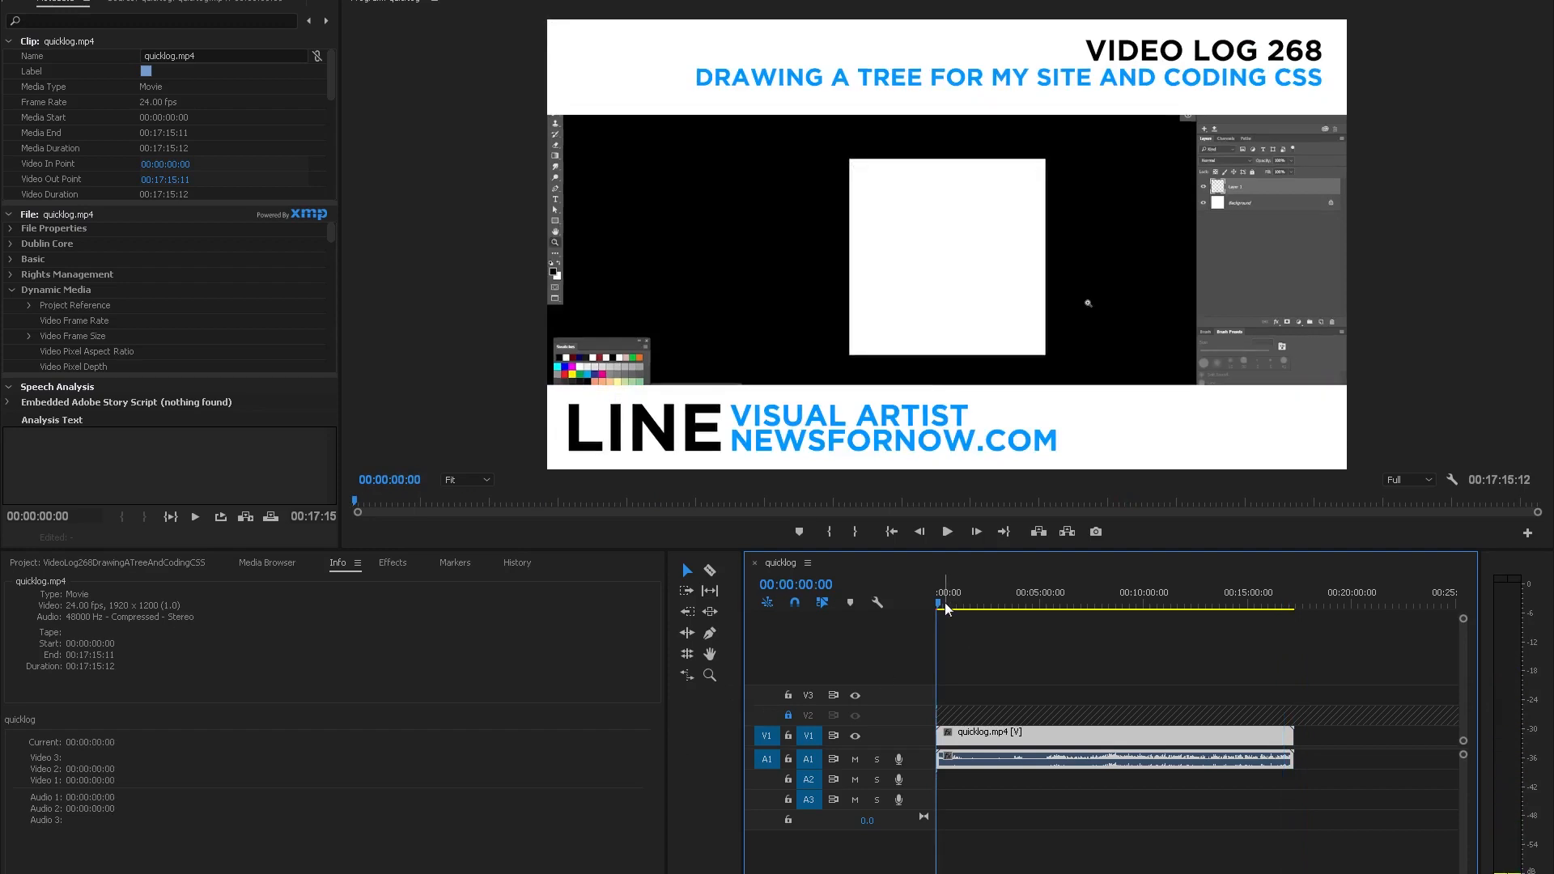
left_click_drag(939, 601, 1188, 614)
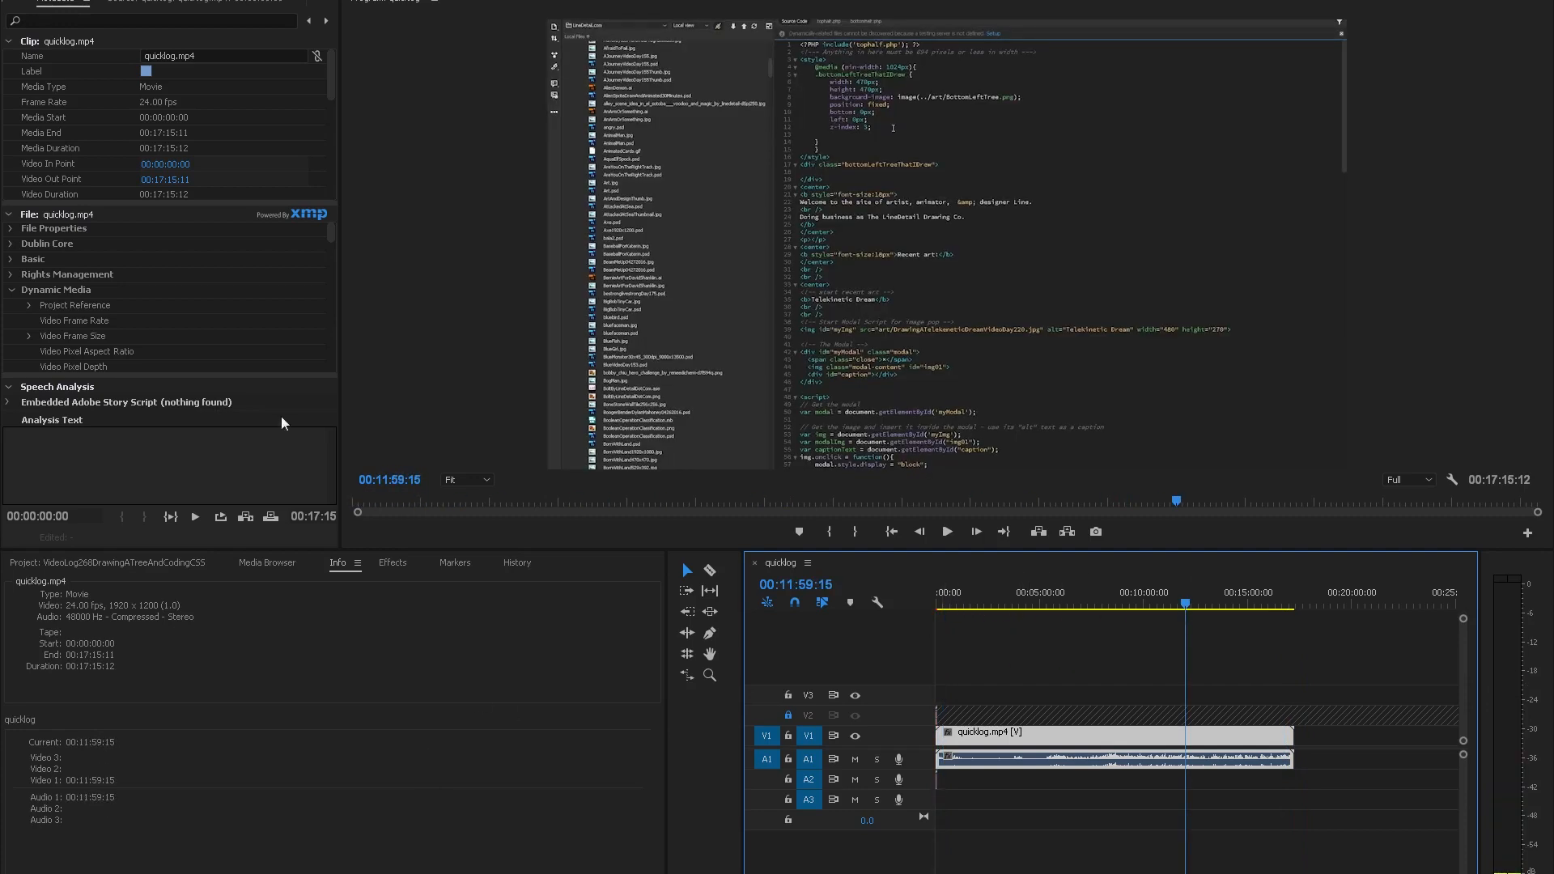
left_click(267, 564)
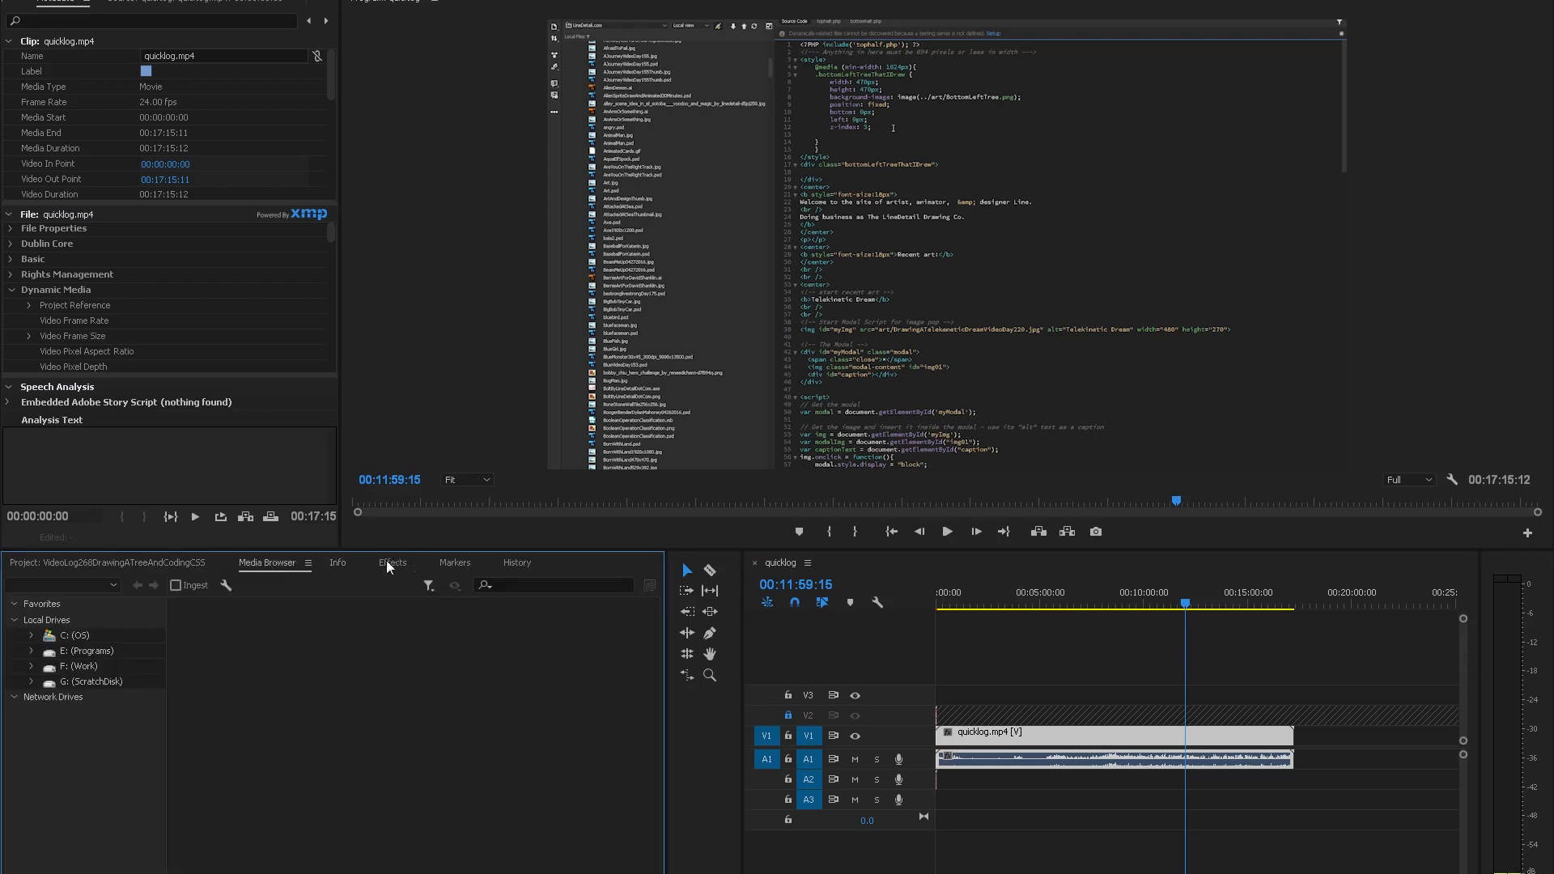
left_click(144, 564)
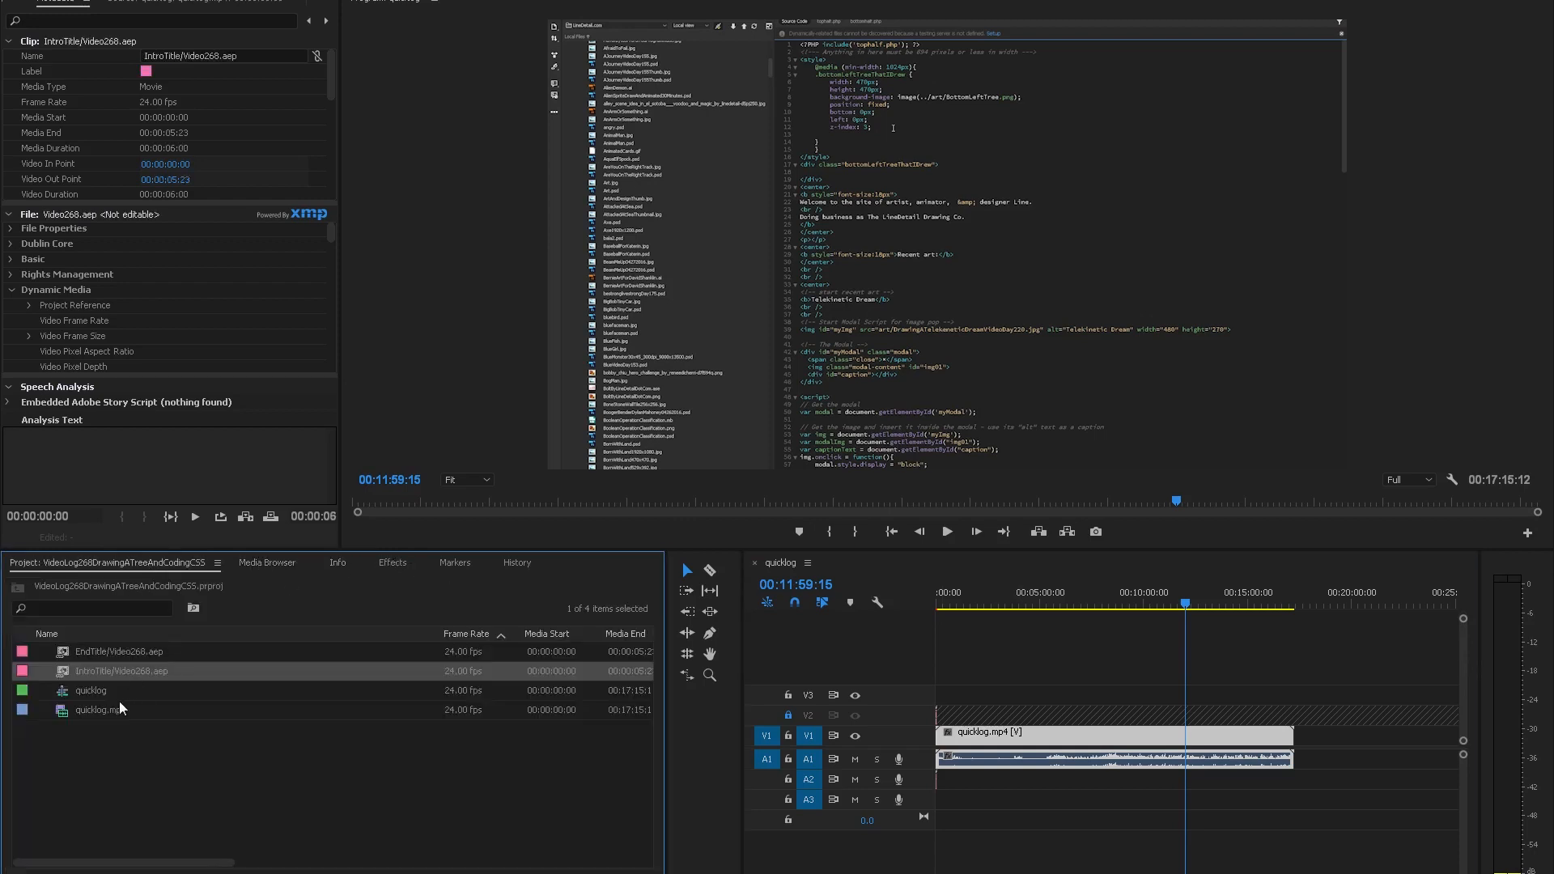
left_click_drag(94, 654, 1293, 716)
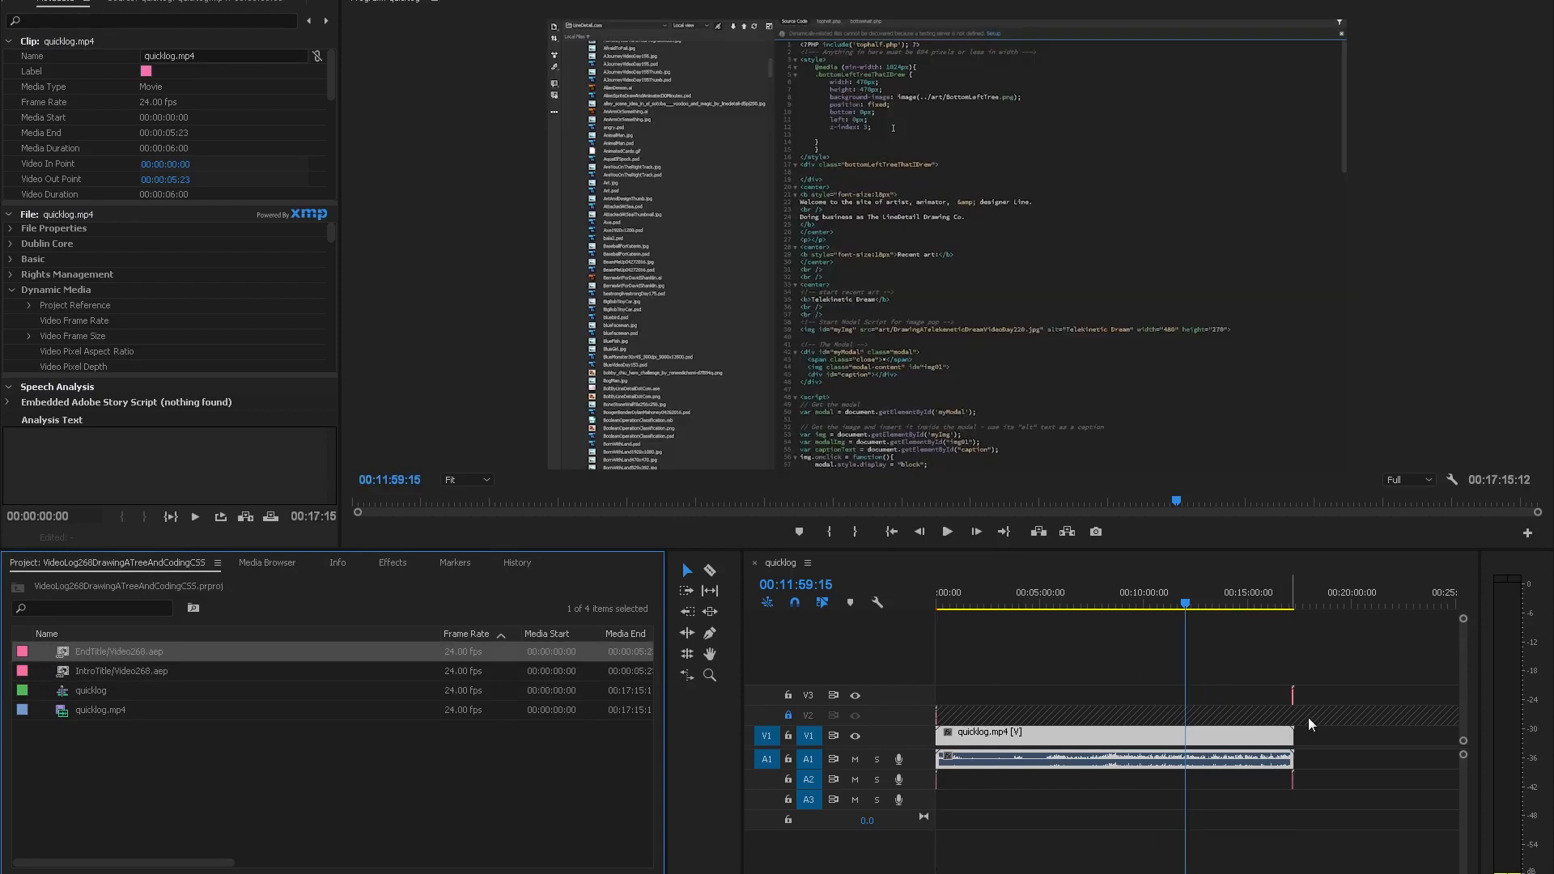
Move the EndTitle/Video268.aep clip on V3 so it starts exactly where quicklog.mp4 ends.
left_click_drag(1260, 609, 1293, 600)
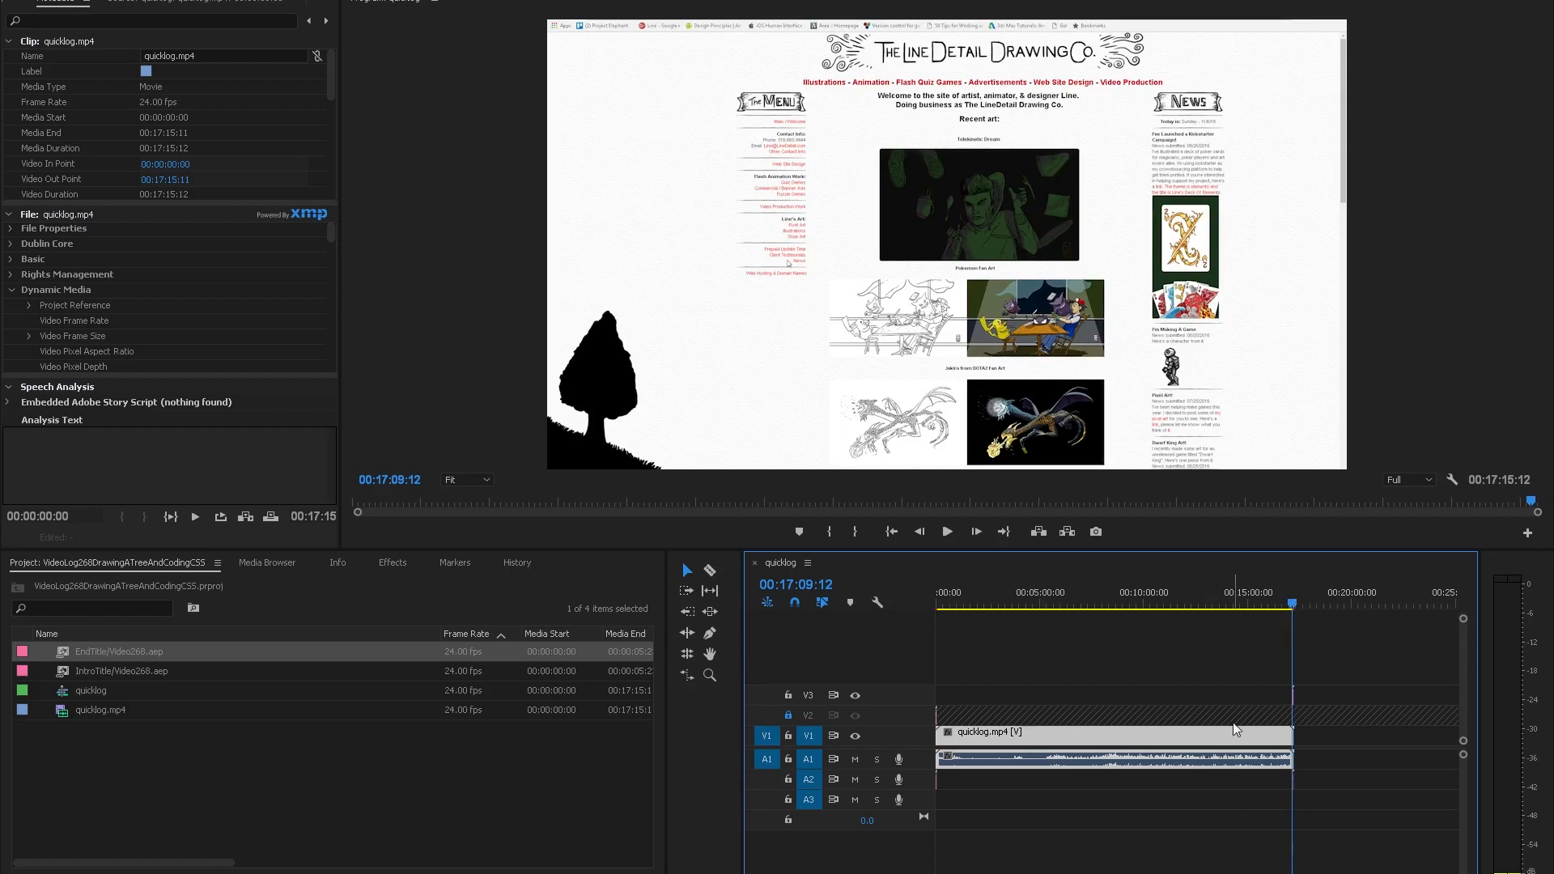
key("equal")
key("equal")
key("equal")
key("equal")
key("equal")
key("equal")
key("equal")
key("equal")
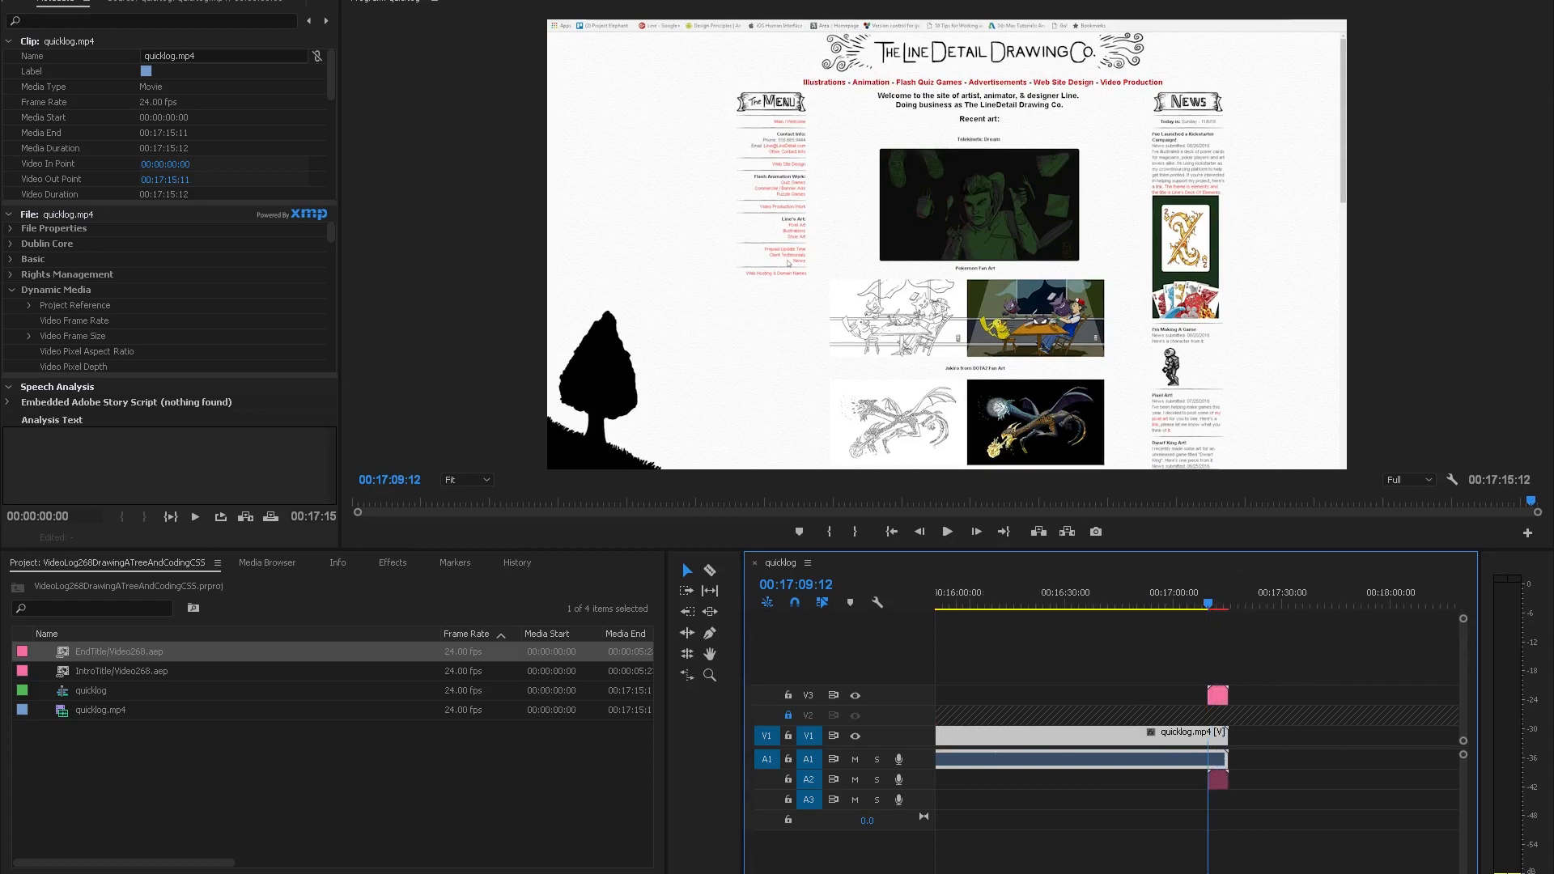
key("equal")
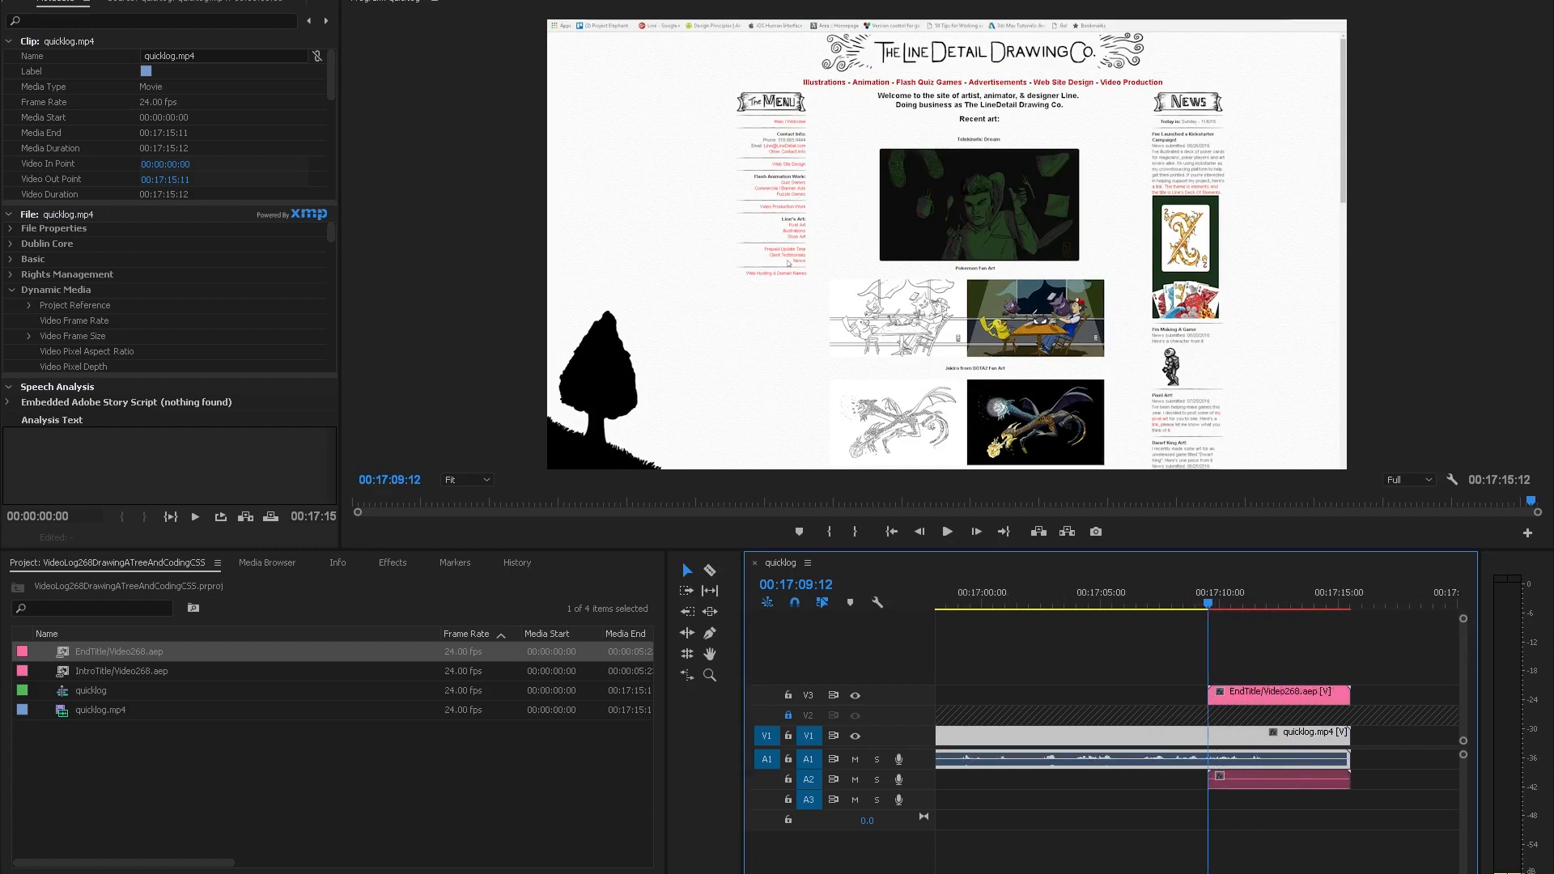
key("minus")
key("minus")
key("minus")
key("equal")
key("equal")
key("equal")
key("equal")
key("minus")
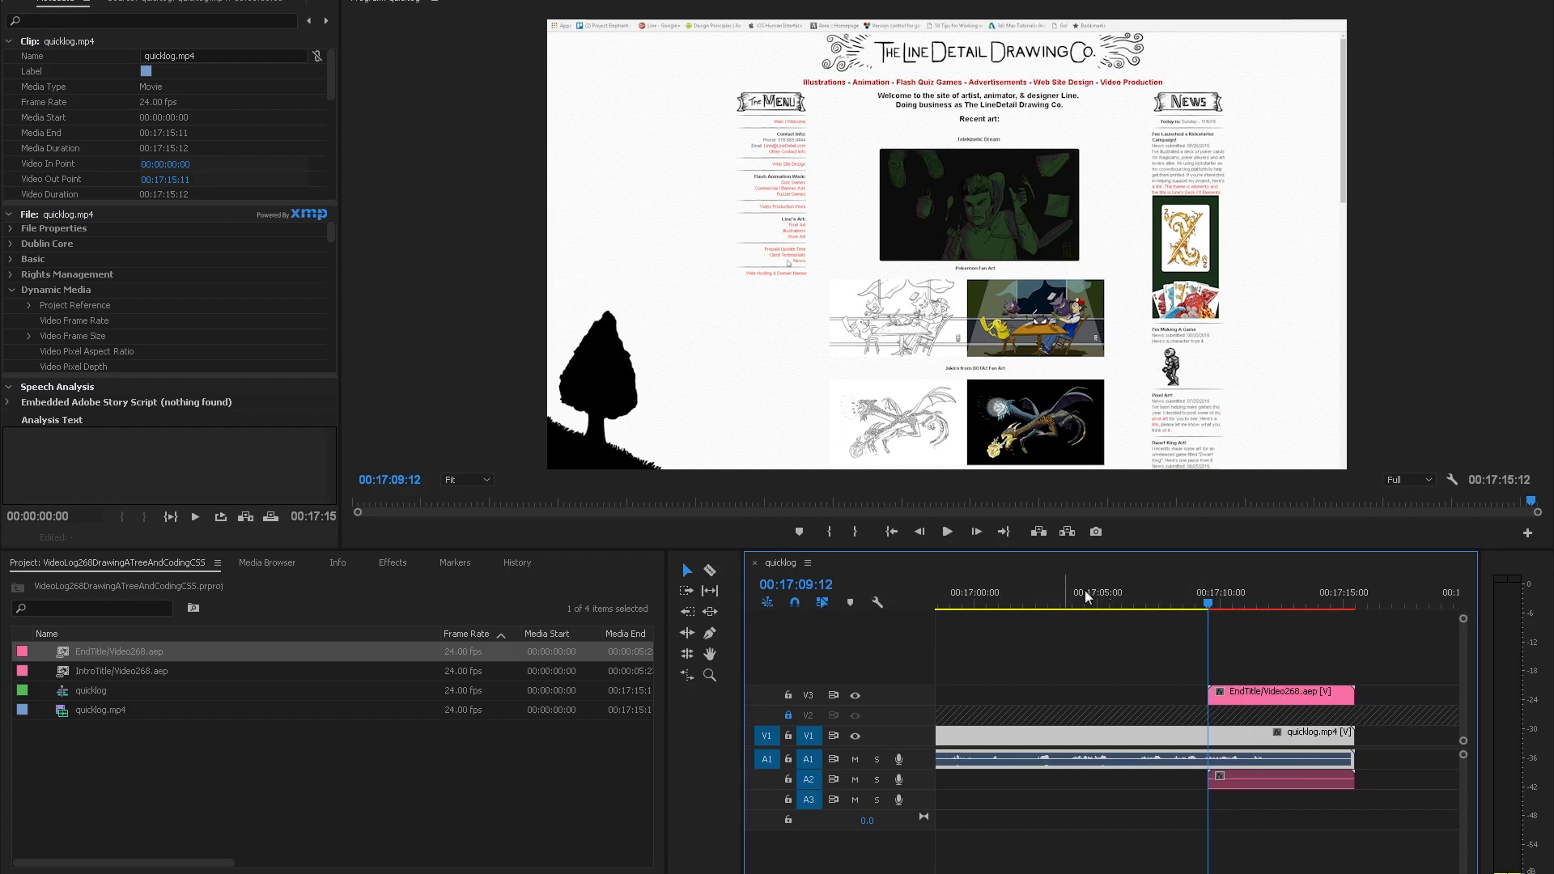
left_click(1269, 693)
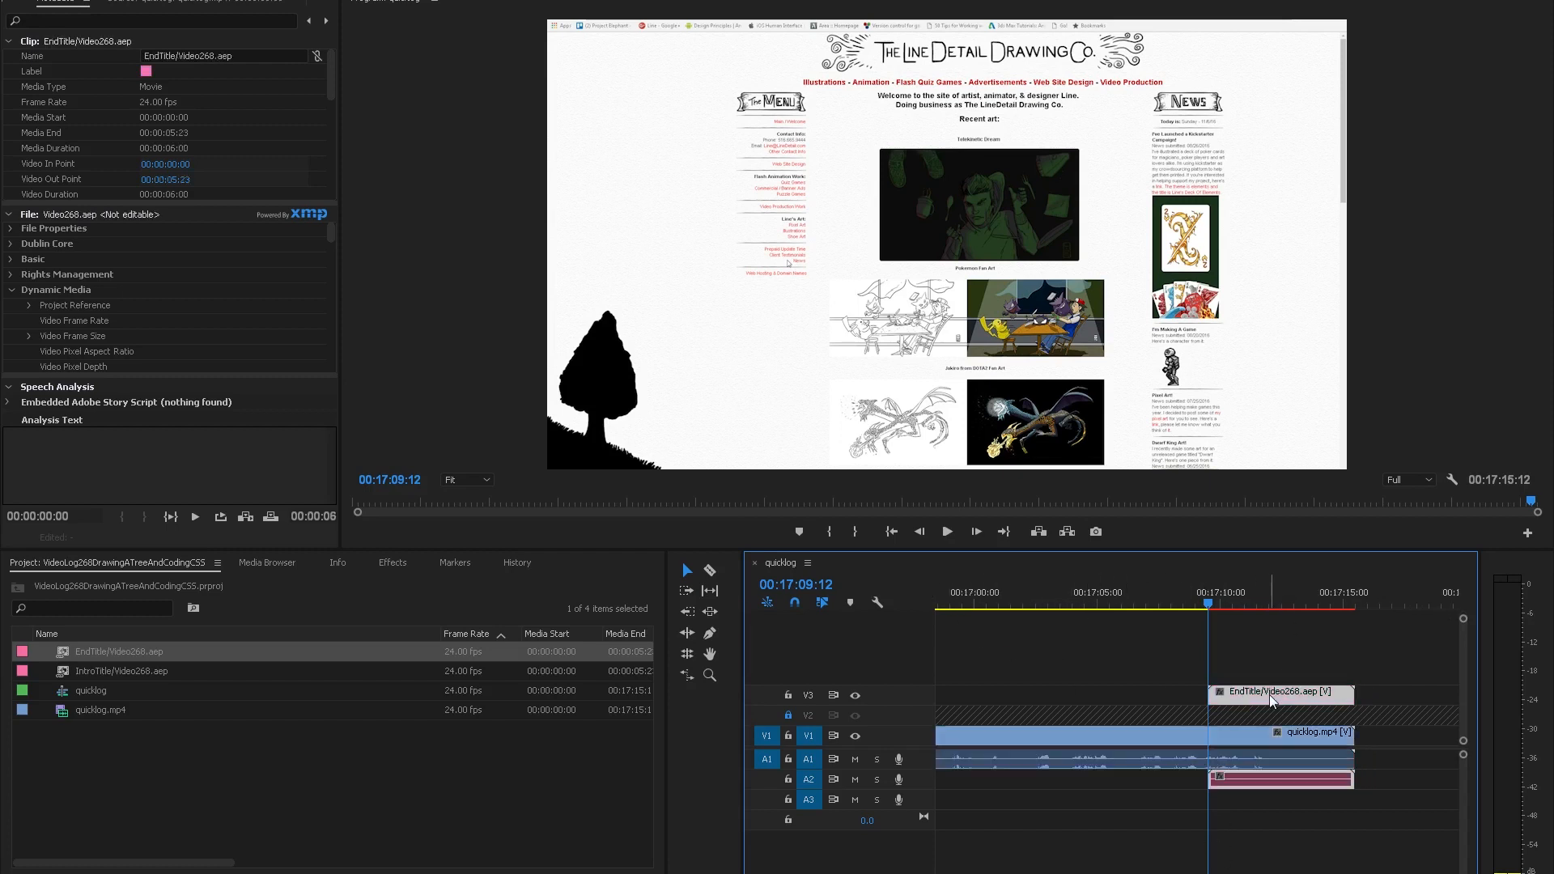
left_click_drag(1266, 695, 1415, 692)
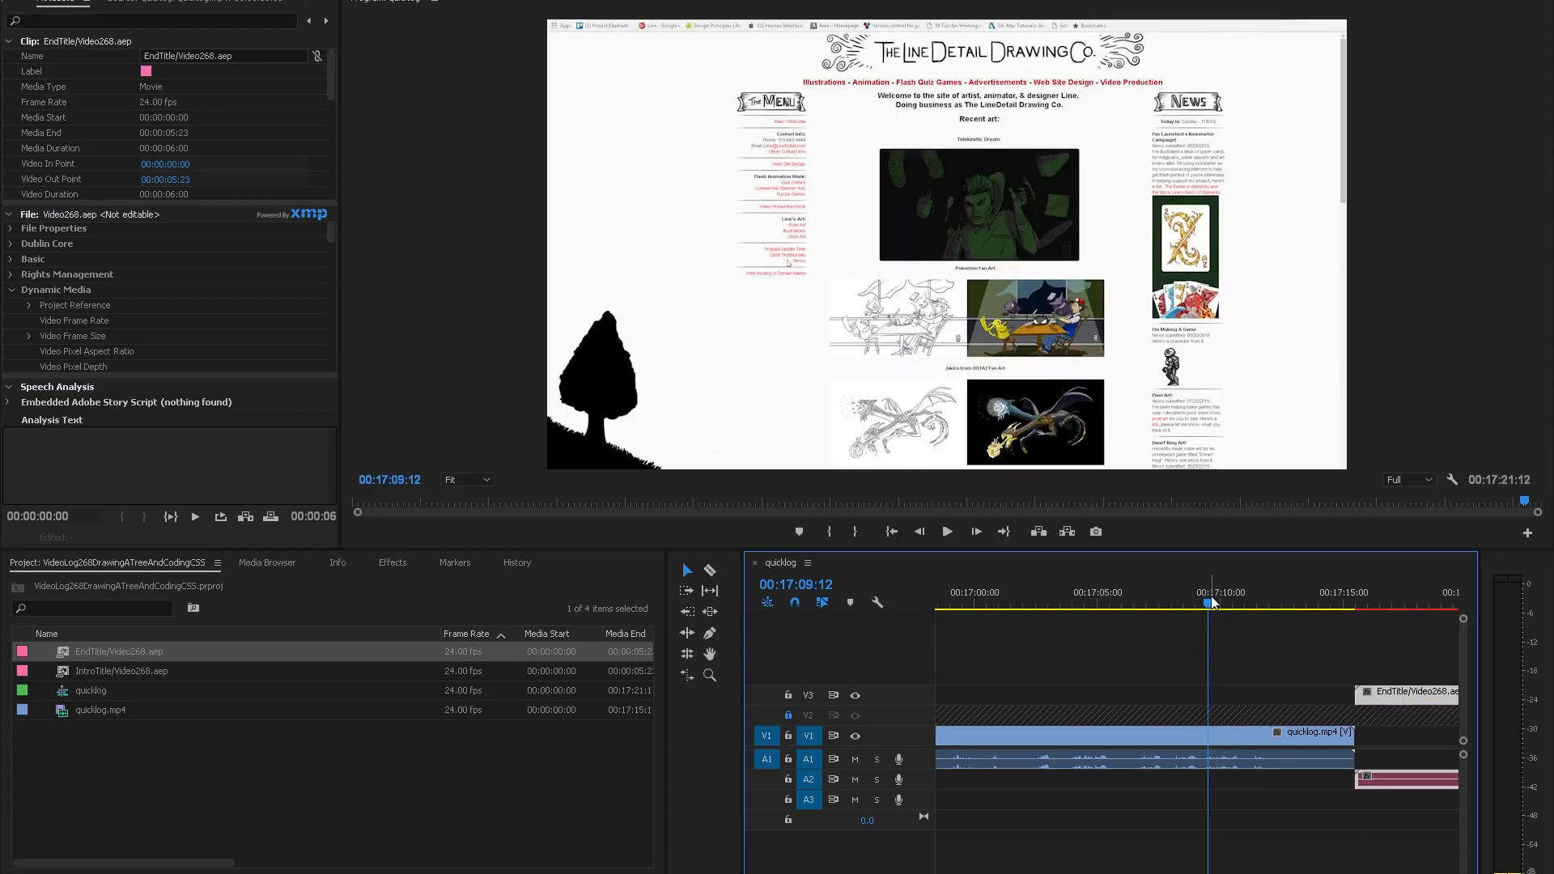
Play back the final seconds of quicklog.mp4 leading up to the end title.
left_click_drag(1210, 607, 1119, 614)
key("space")
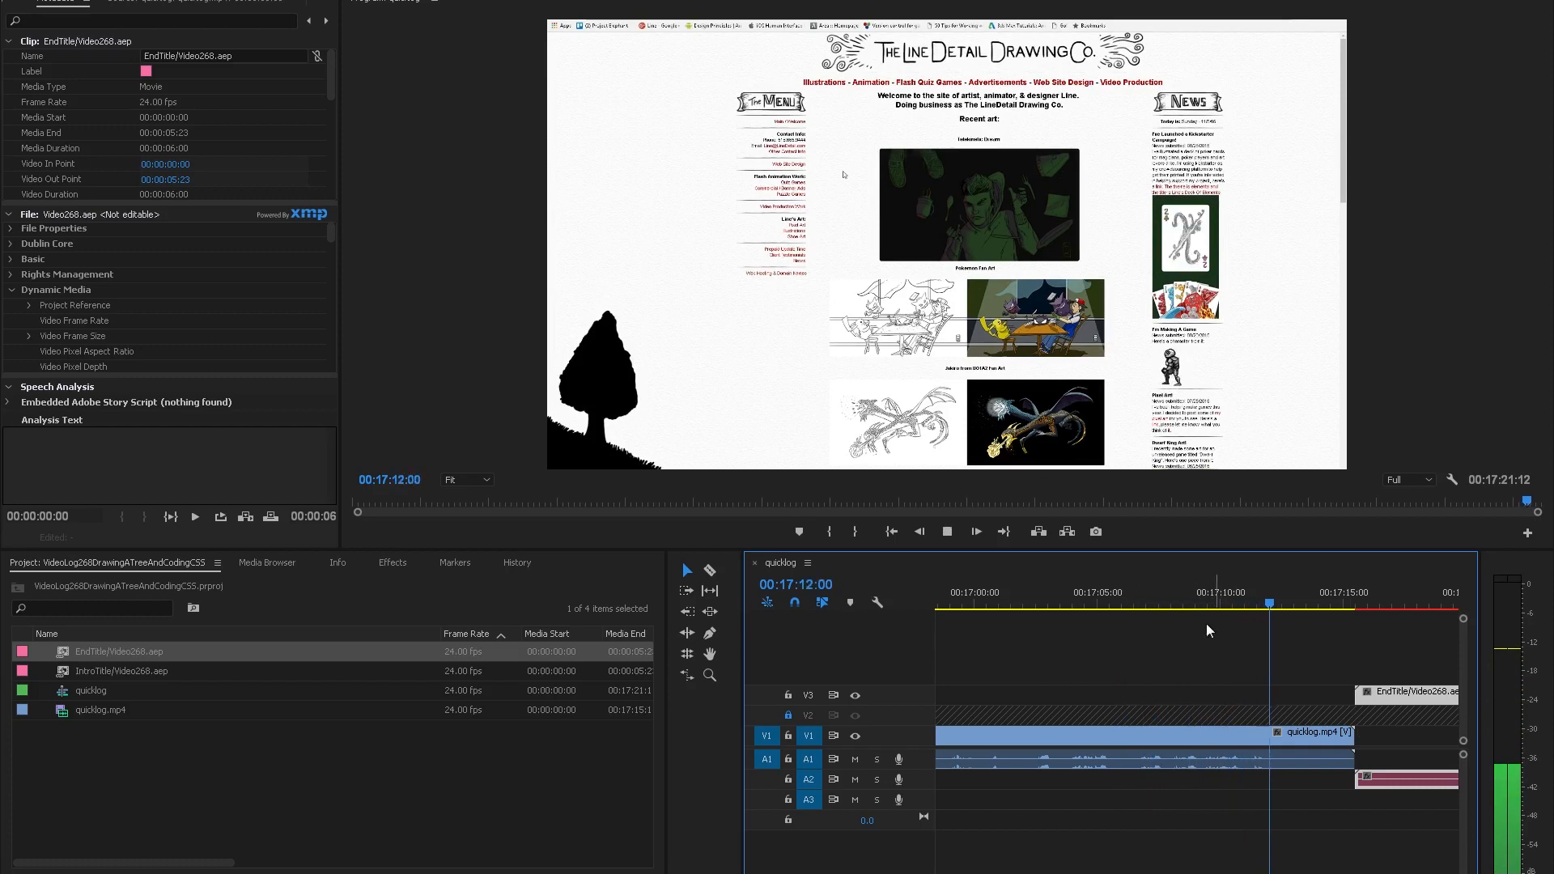
key("space")
Split the quicklog.mp4 clip at 00:17:06:07 and select the piece after the cut.
left_click_drag(1149, 589, 1128, 599)
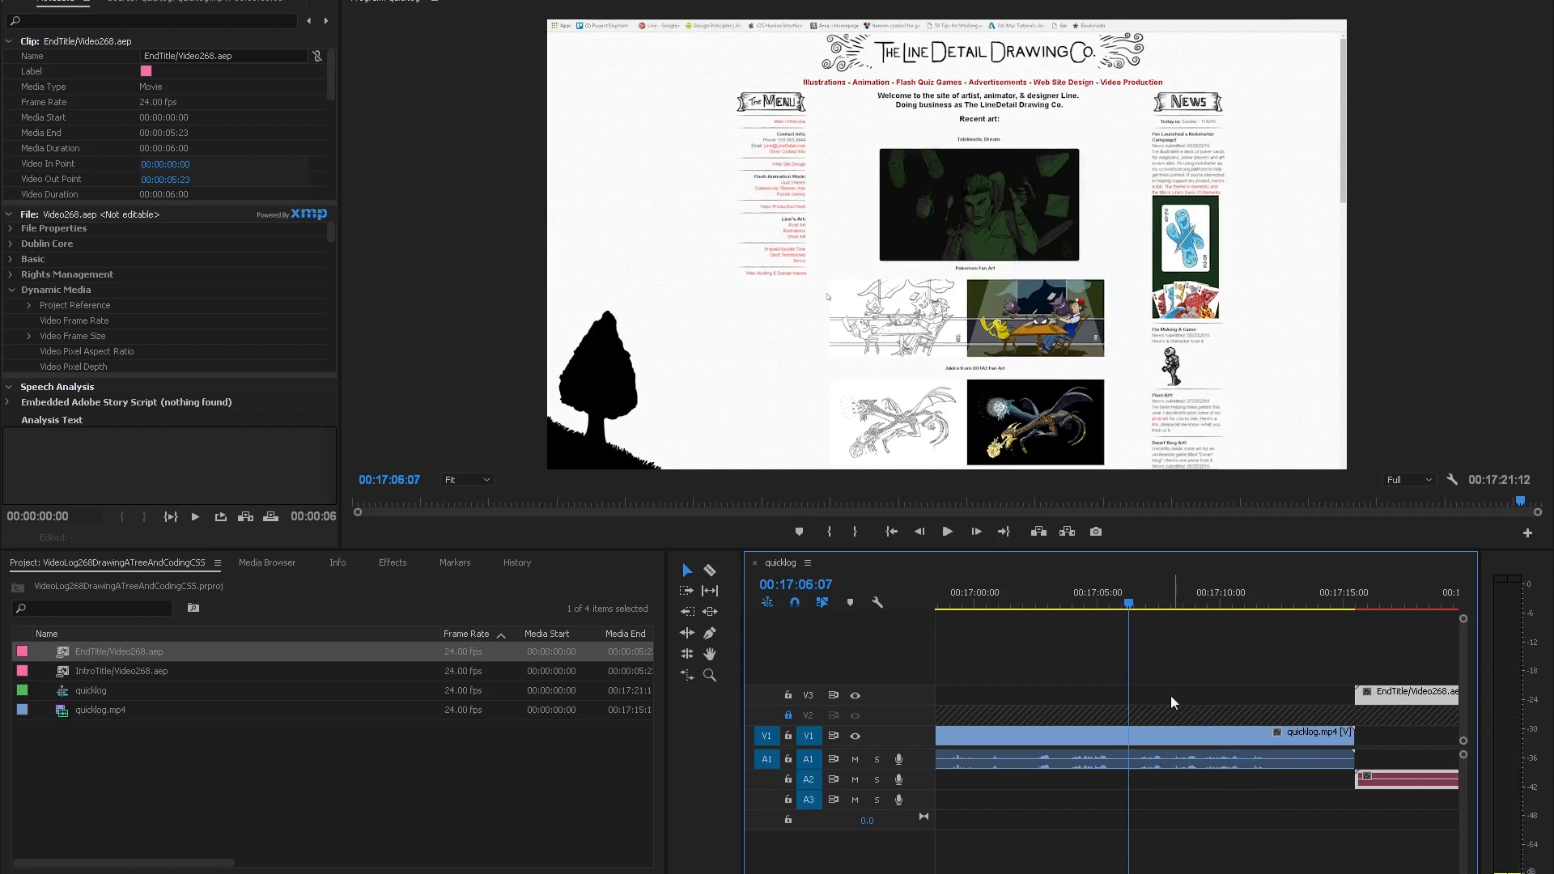
key("c")
left_click(1131, 759)
key("v")
left_click(1185, 765)
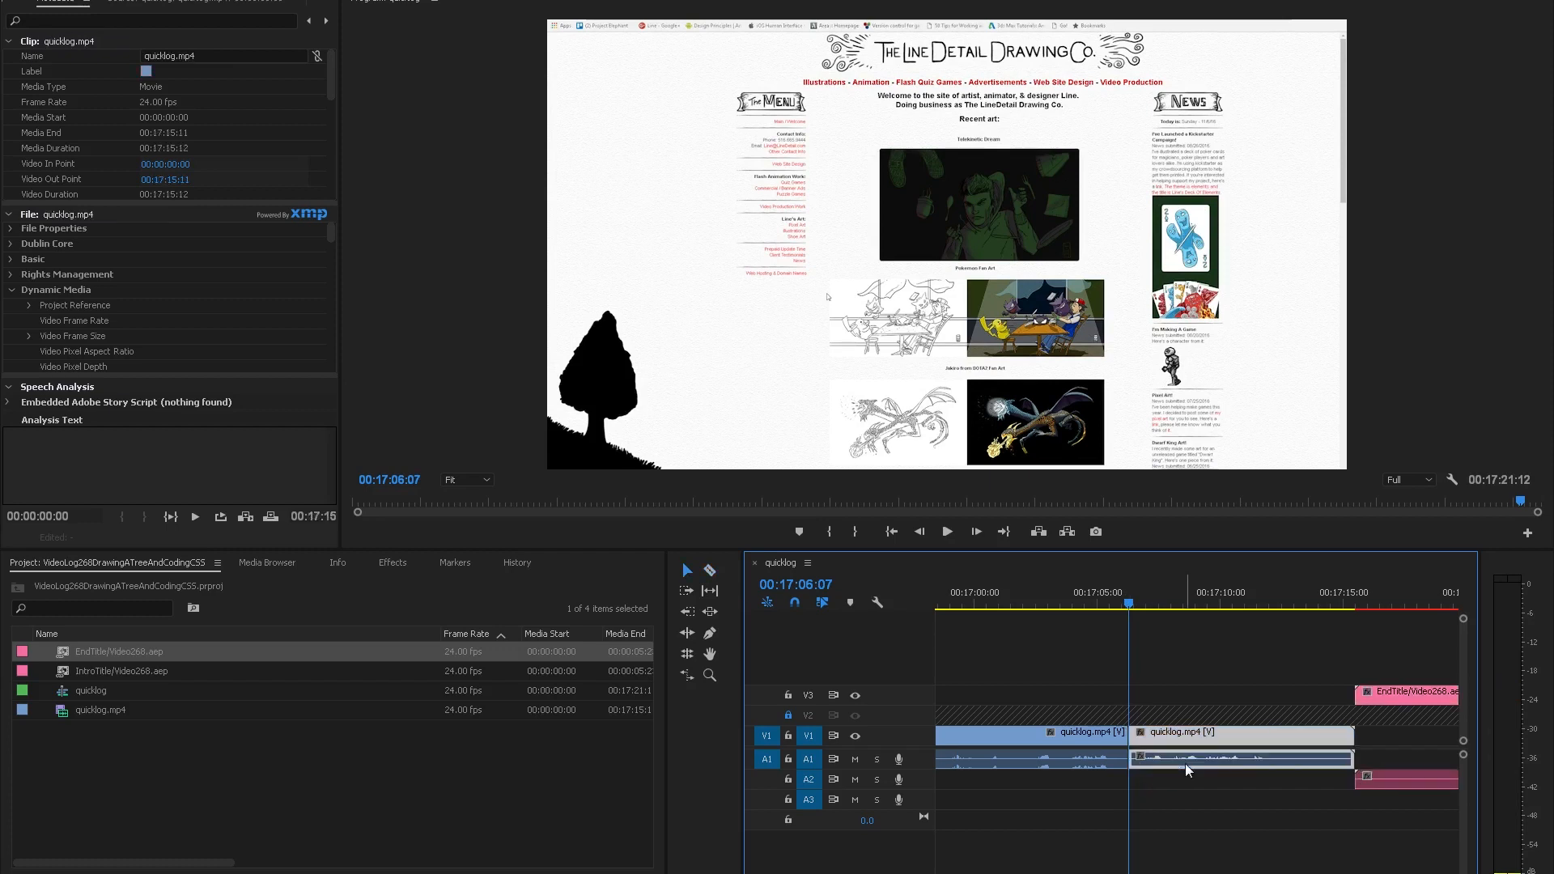
Try to shift the split-off audio piece past the clip's end with V1 locked, and undo back to the uncut clip.
left_click(789, 737)
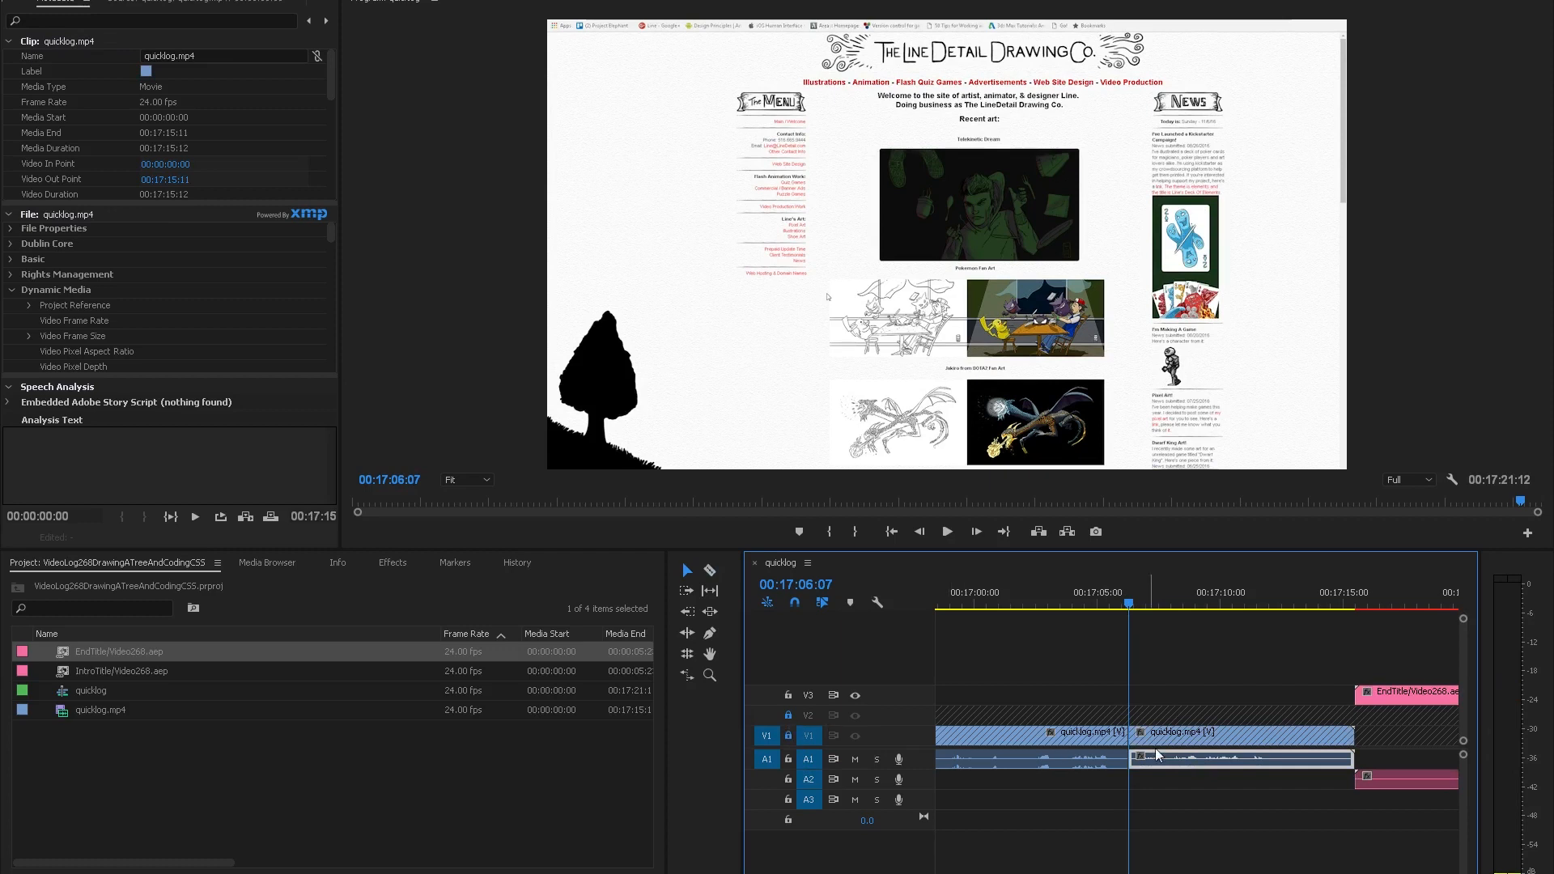
left_click_drag(1182, 764, 1402, 753)
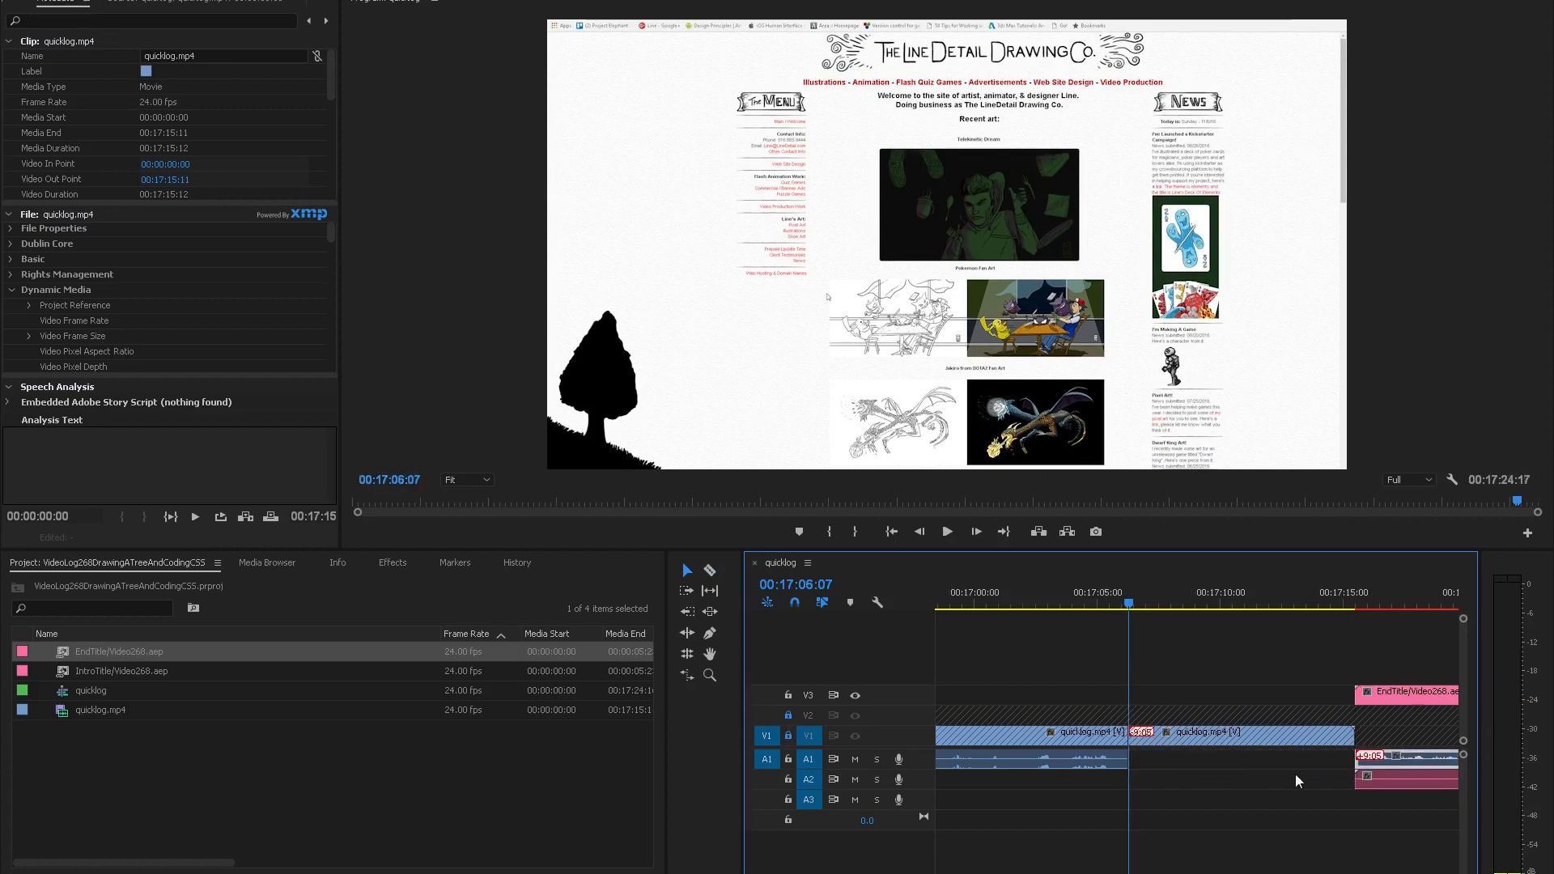
key("ctrl+z")
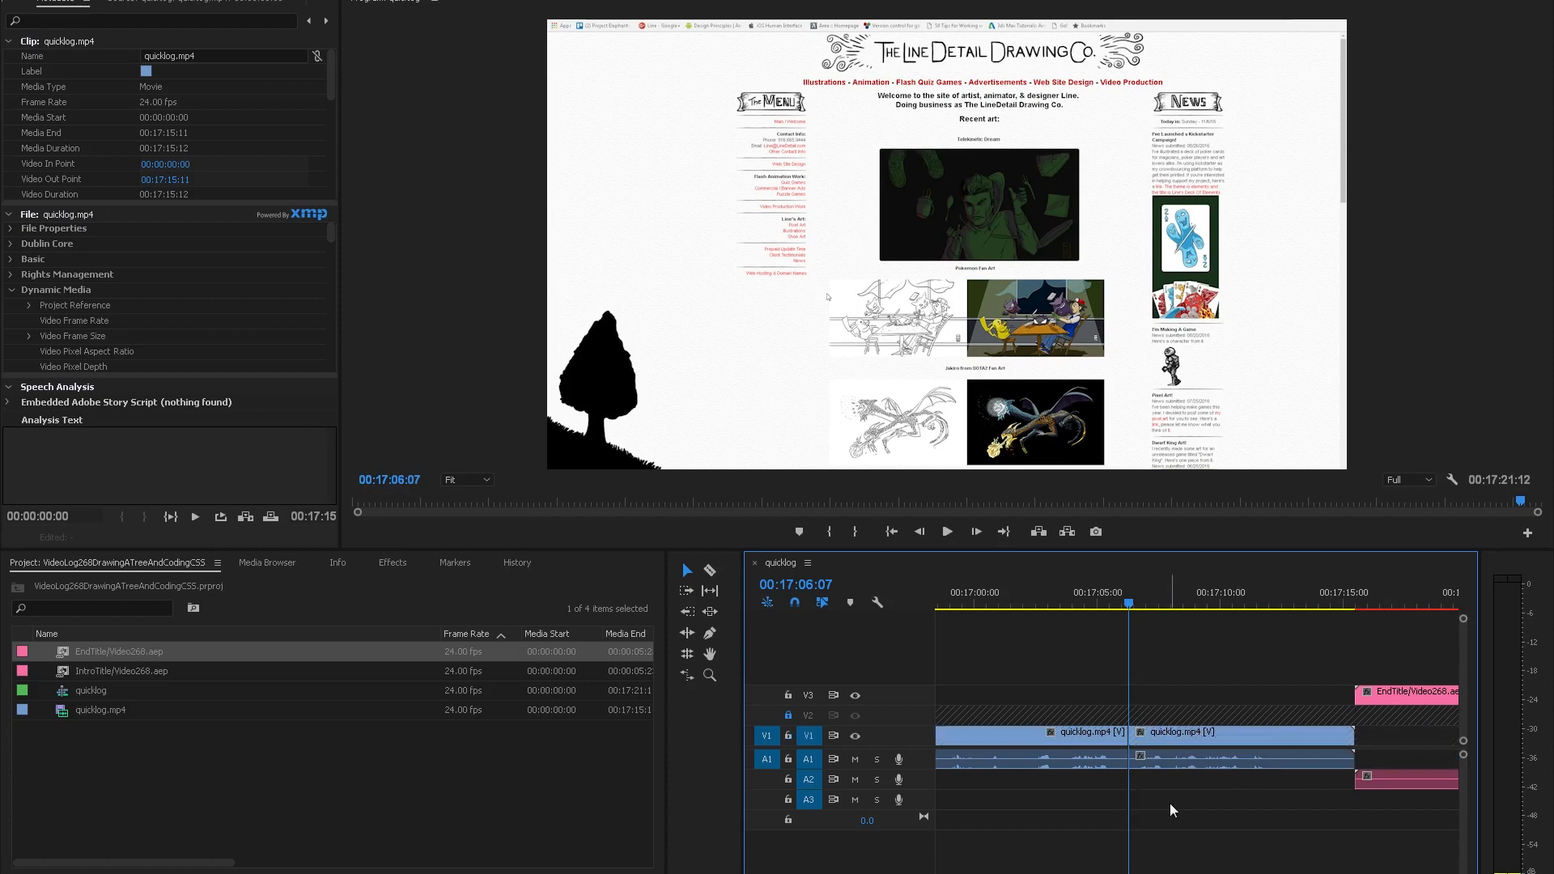
left_click(1057, 817)
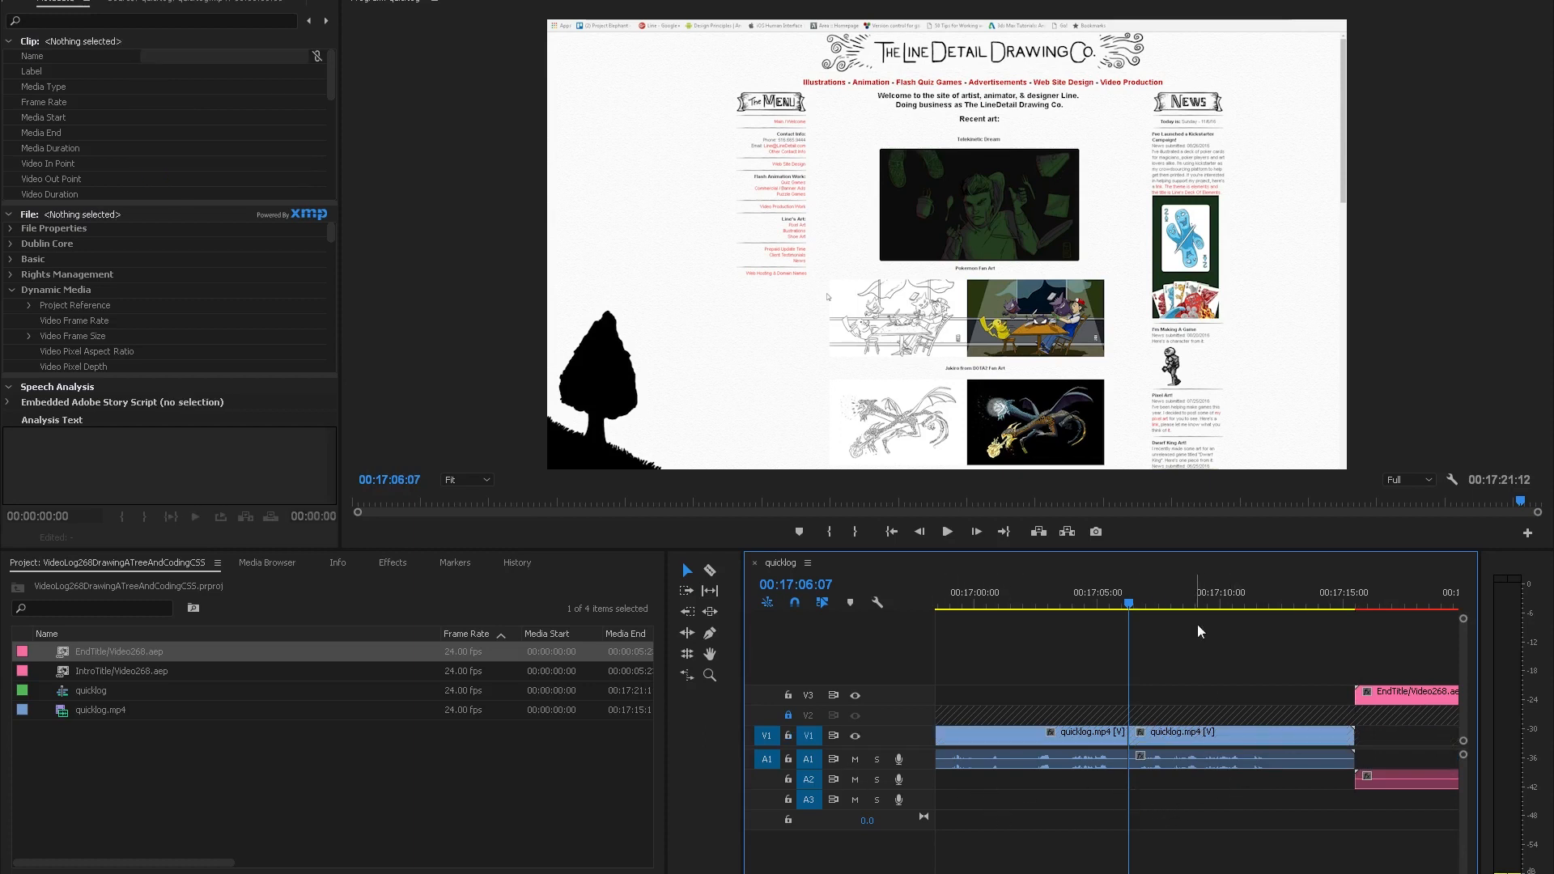
left_click(1180, 607)
key("ctrl+z")
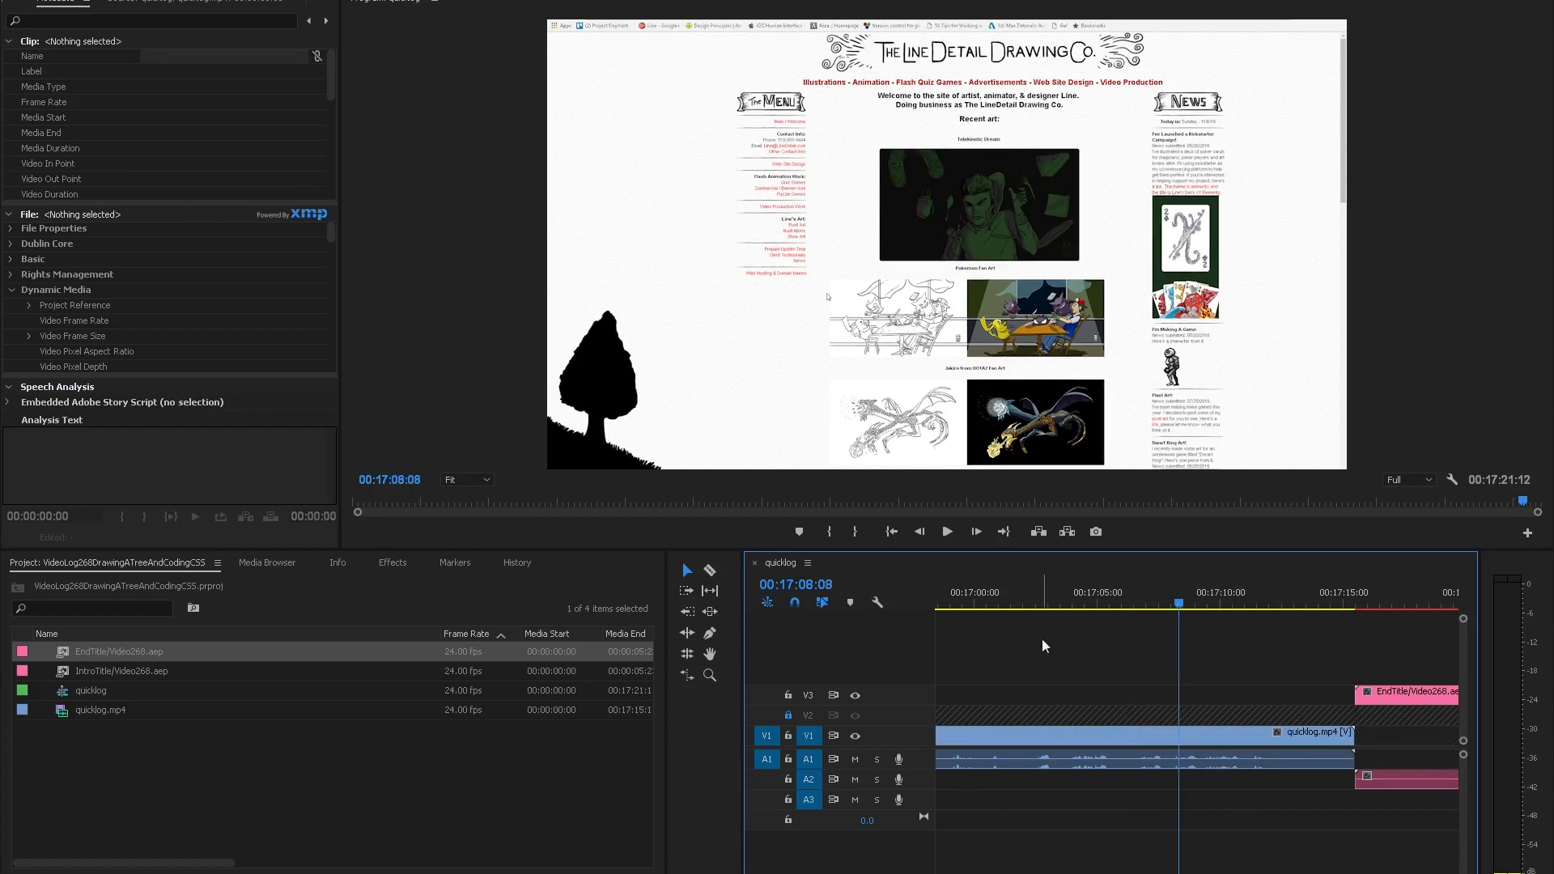
Open the quicklog.mp4 audio in Adobe Audition and capture a noise print from the quiet stretch starting at about 4:45.
right_click(1072, 761)
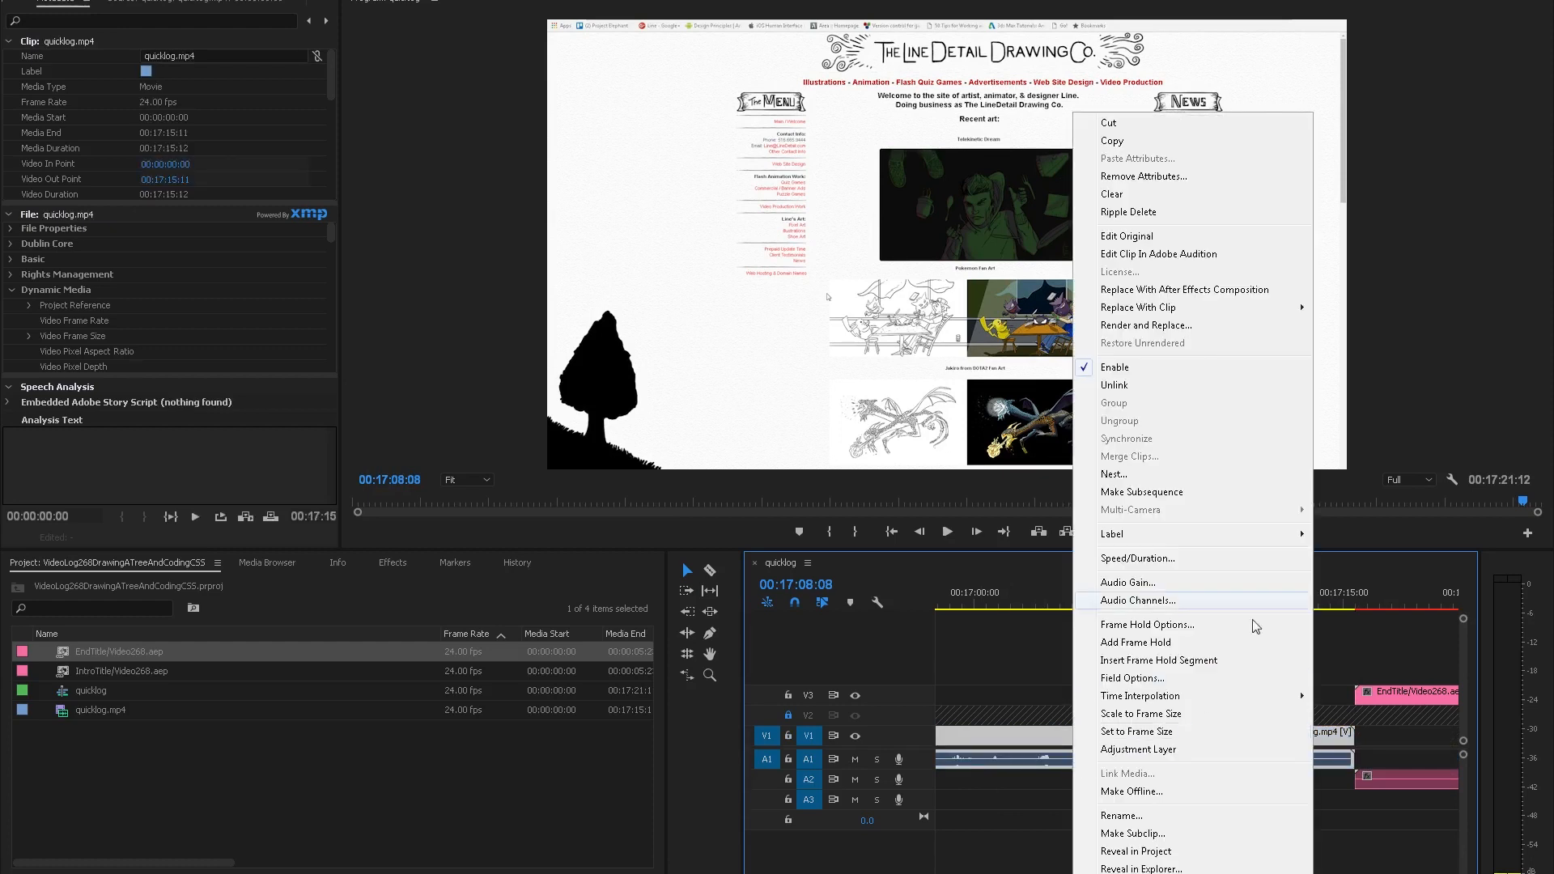
left_click(1146, 325)
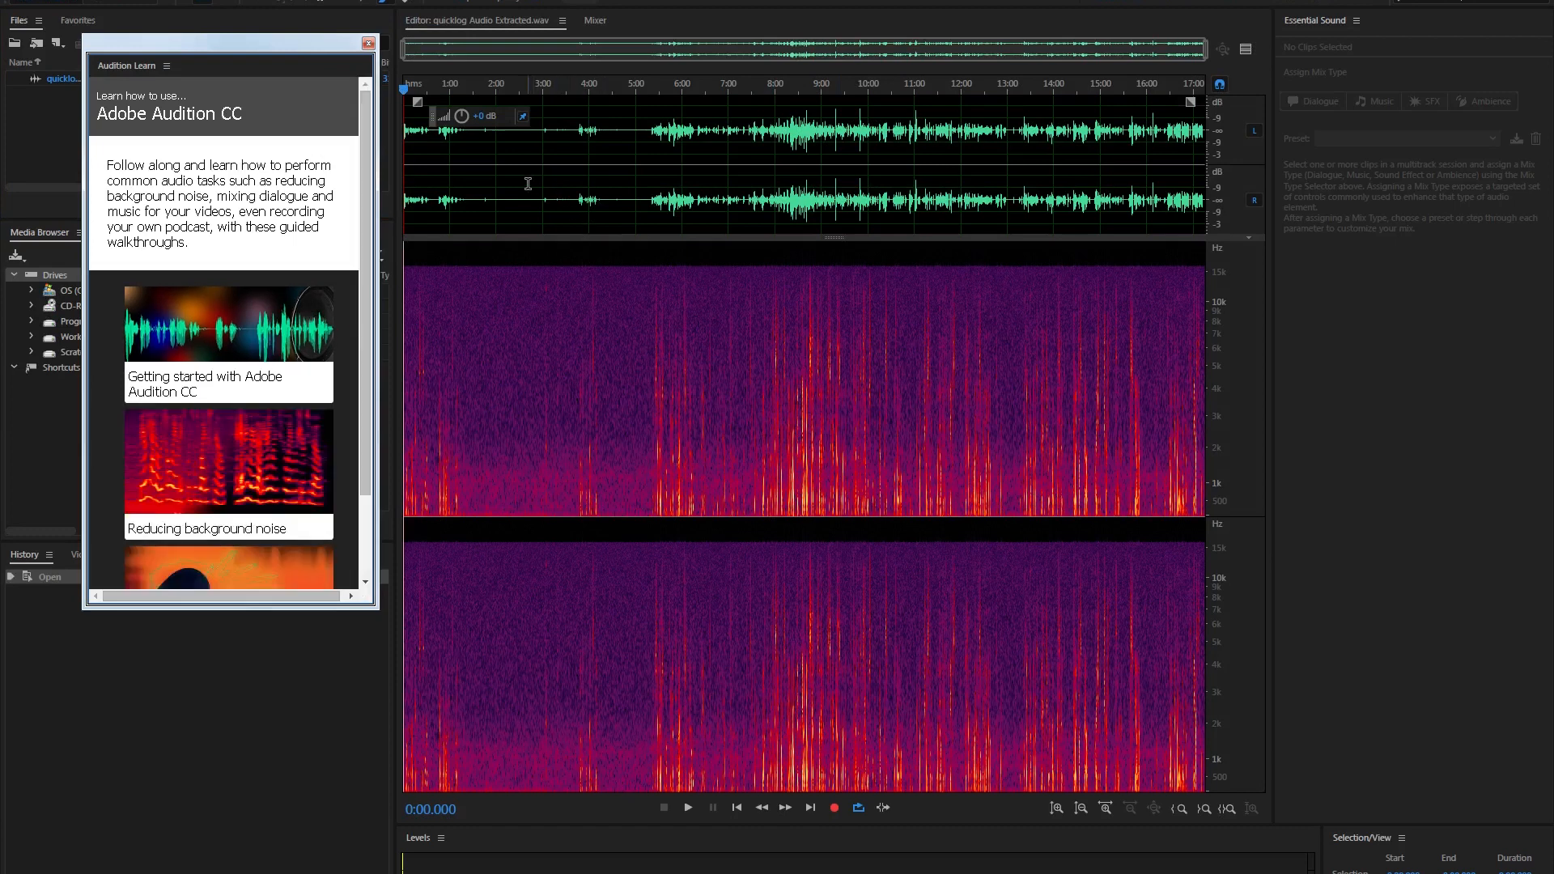
left_click_drag(624, 139, 644, 149)
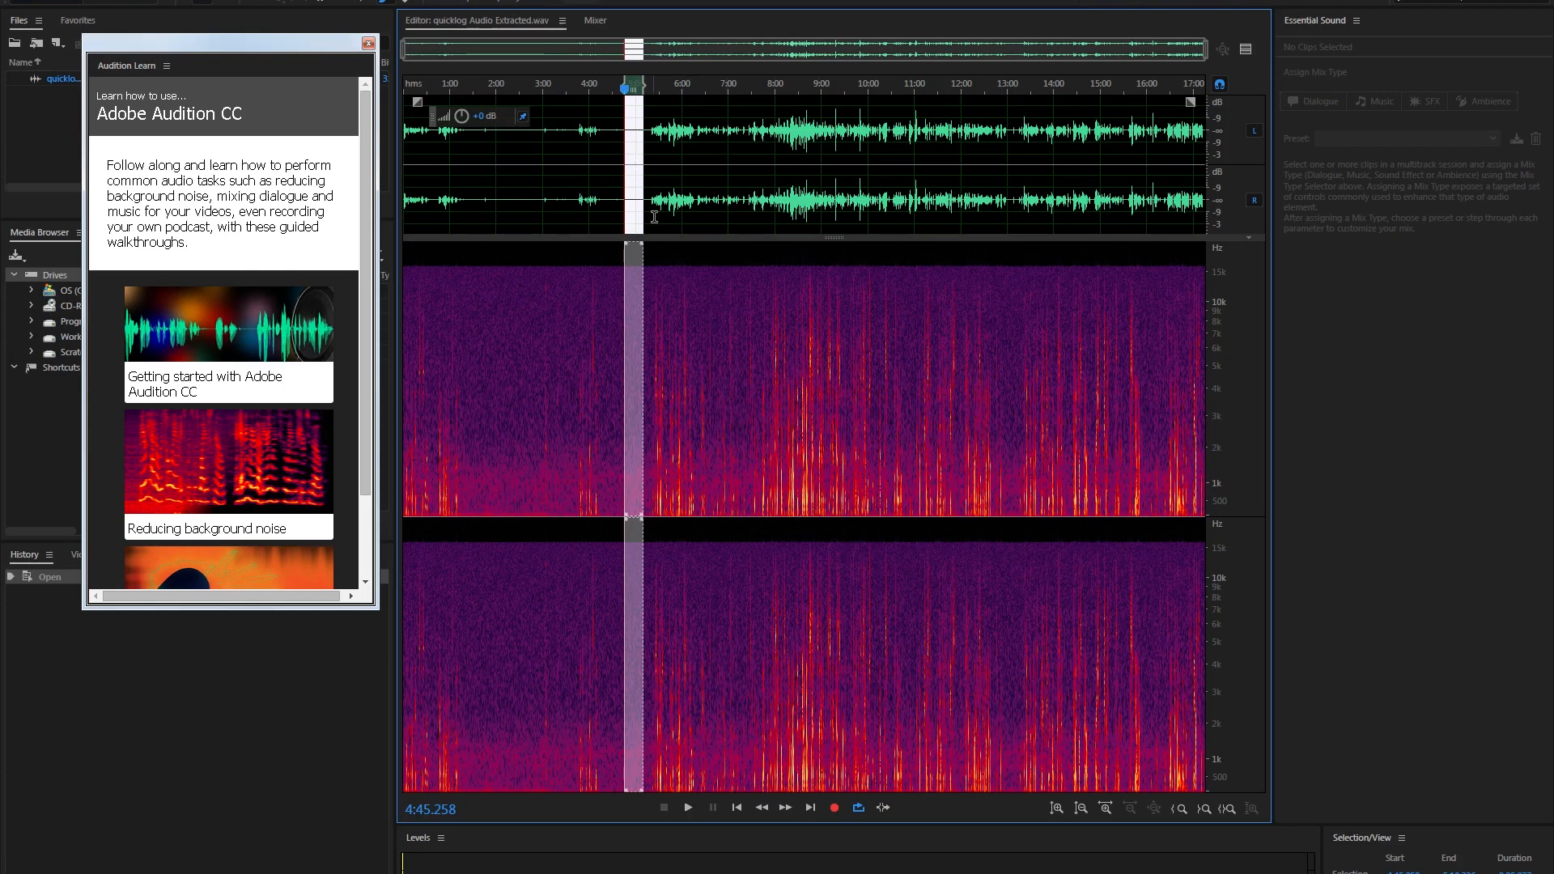
right_click(630, 139)
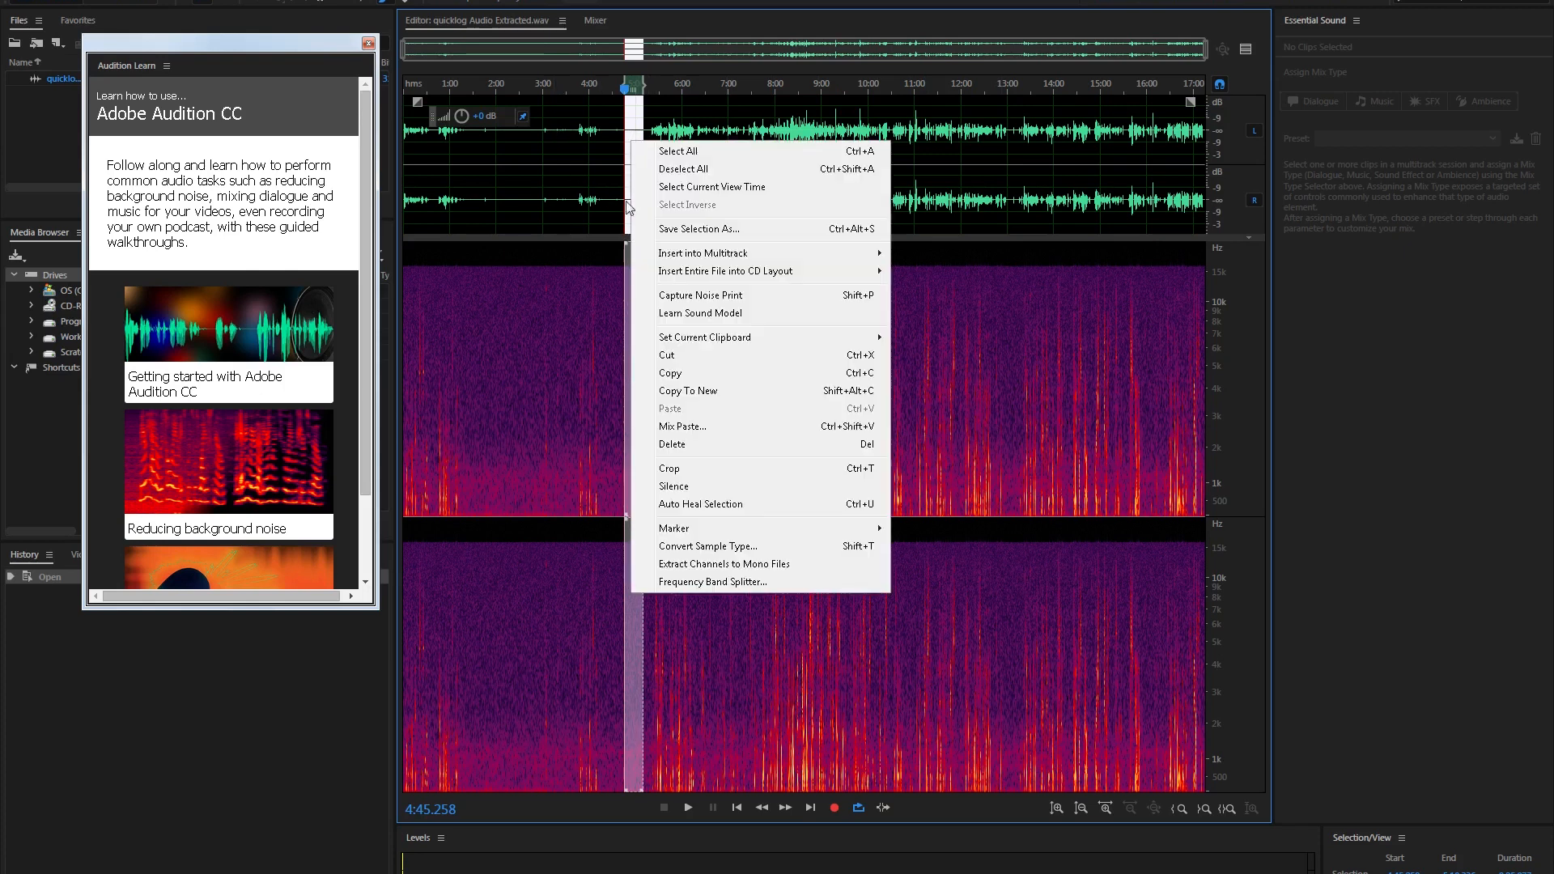
left_click(689, 296)
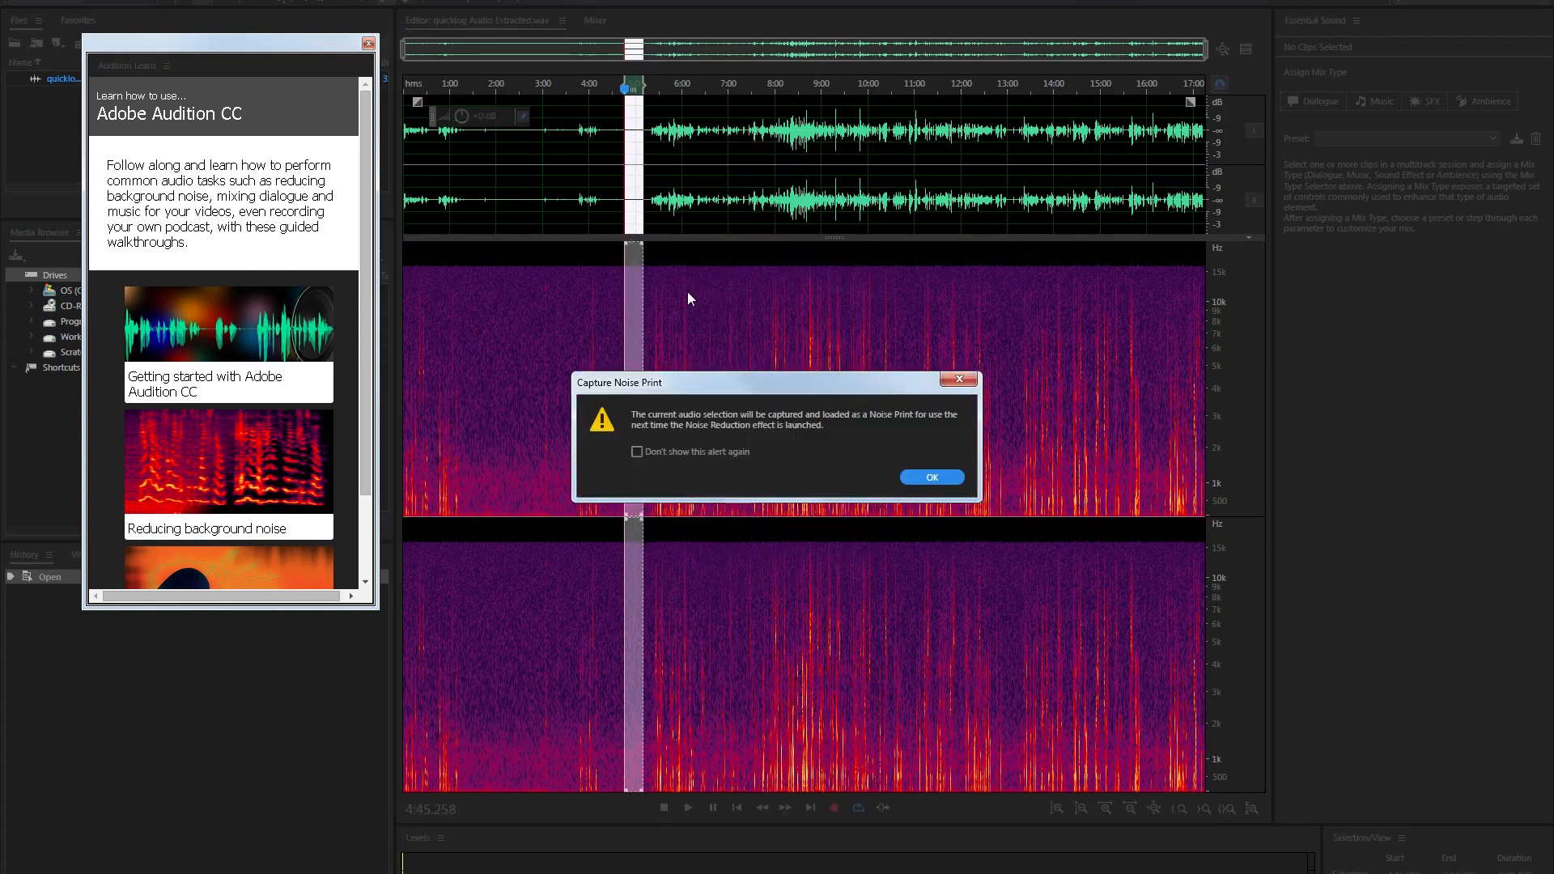
left_click(927, 477)
left_click(604, 170)
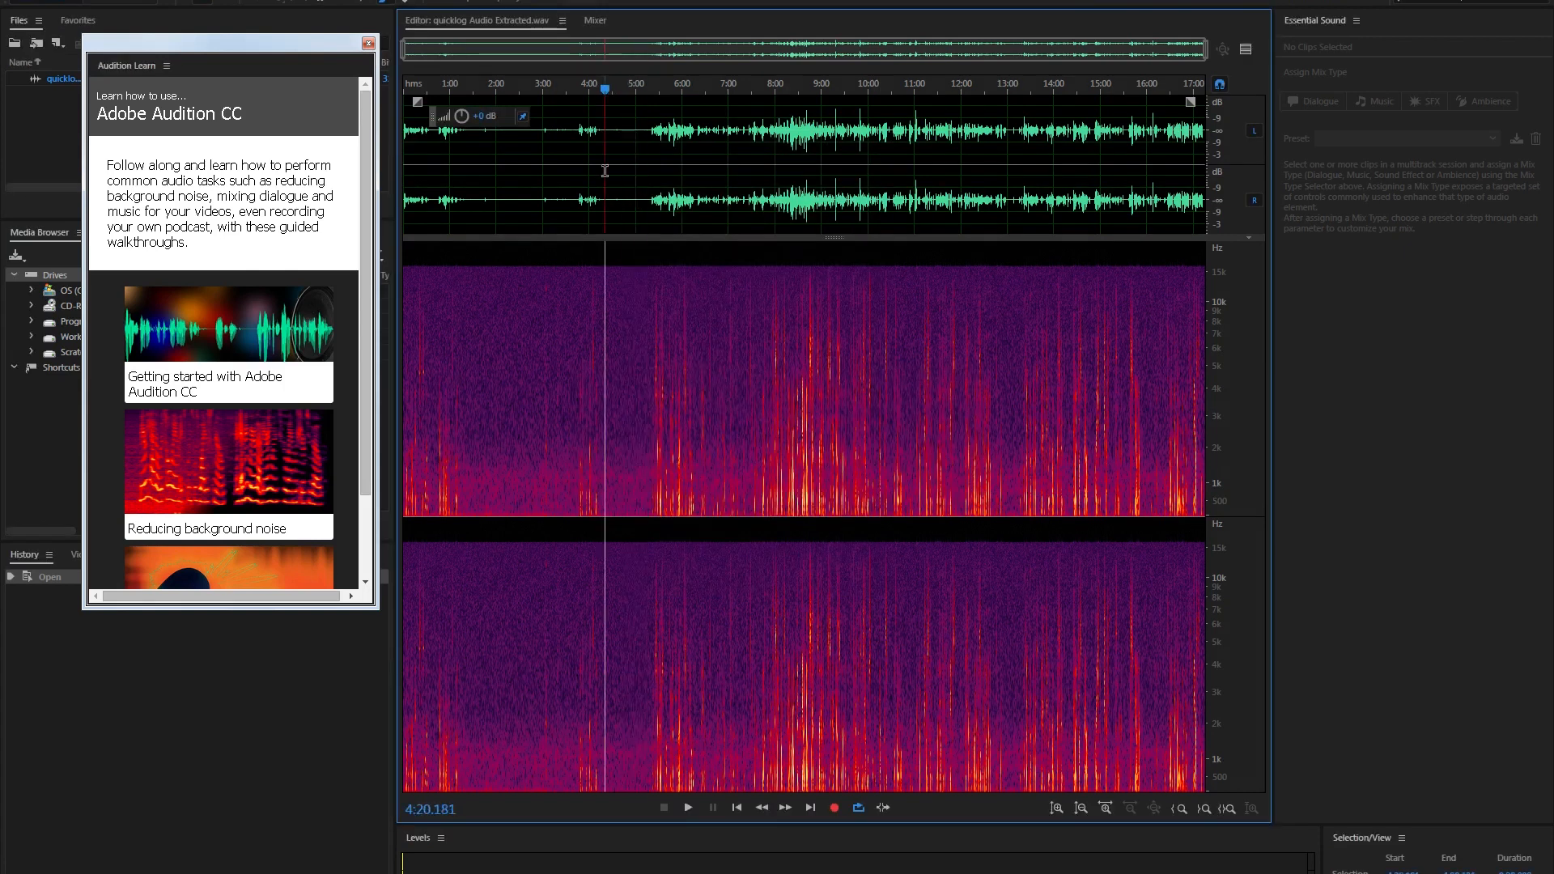
key("ctrl+shift+p")
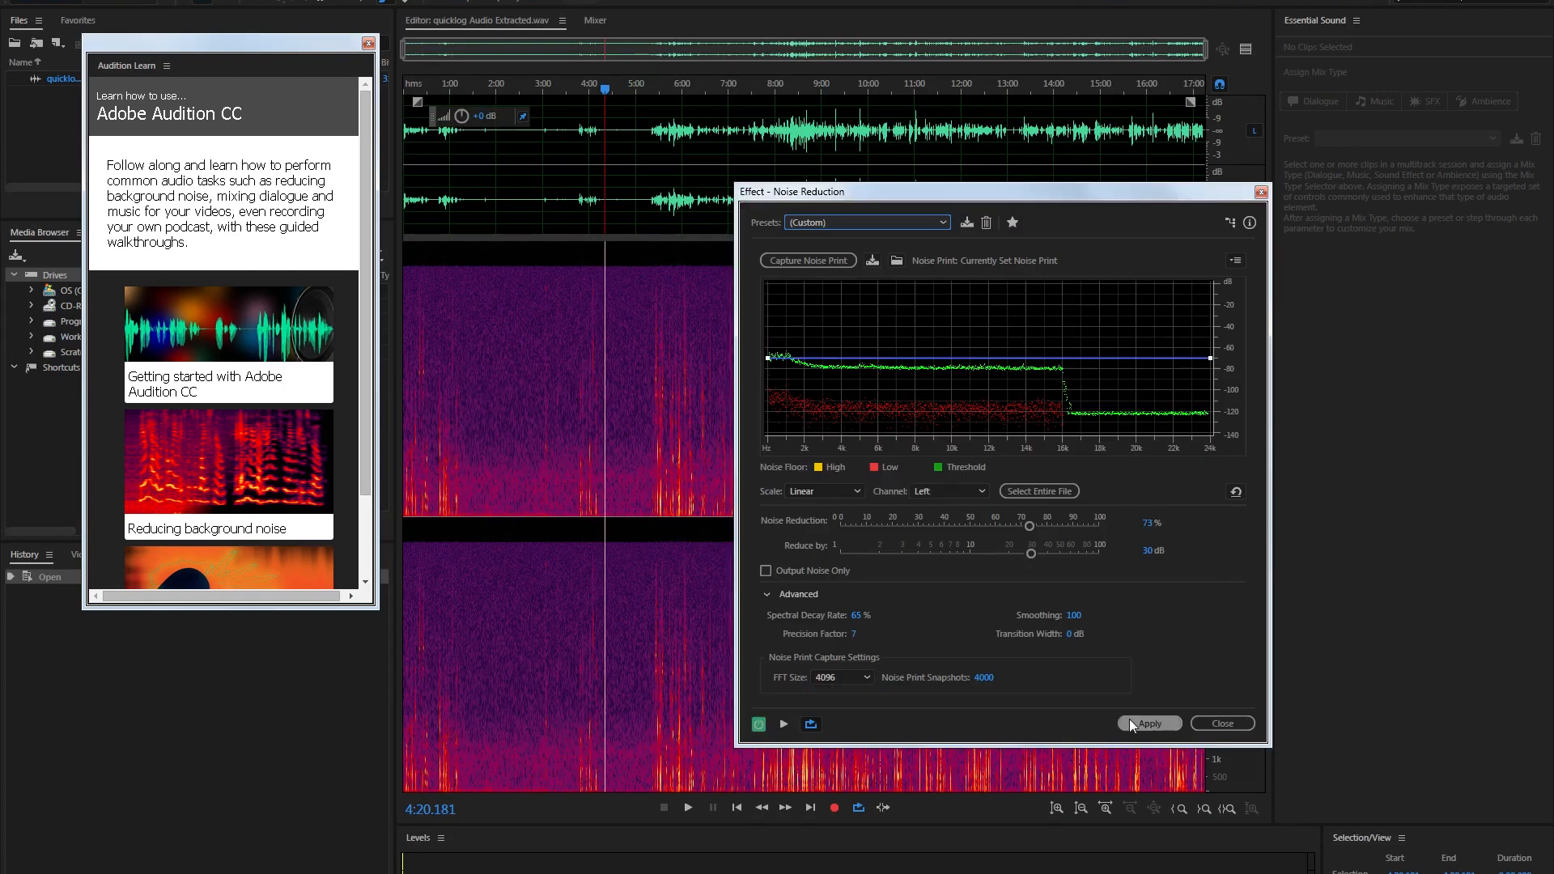
left_click(1207, 721)
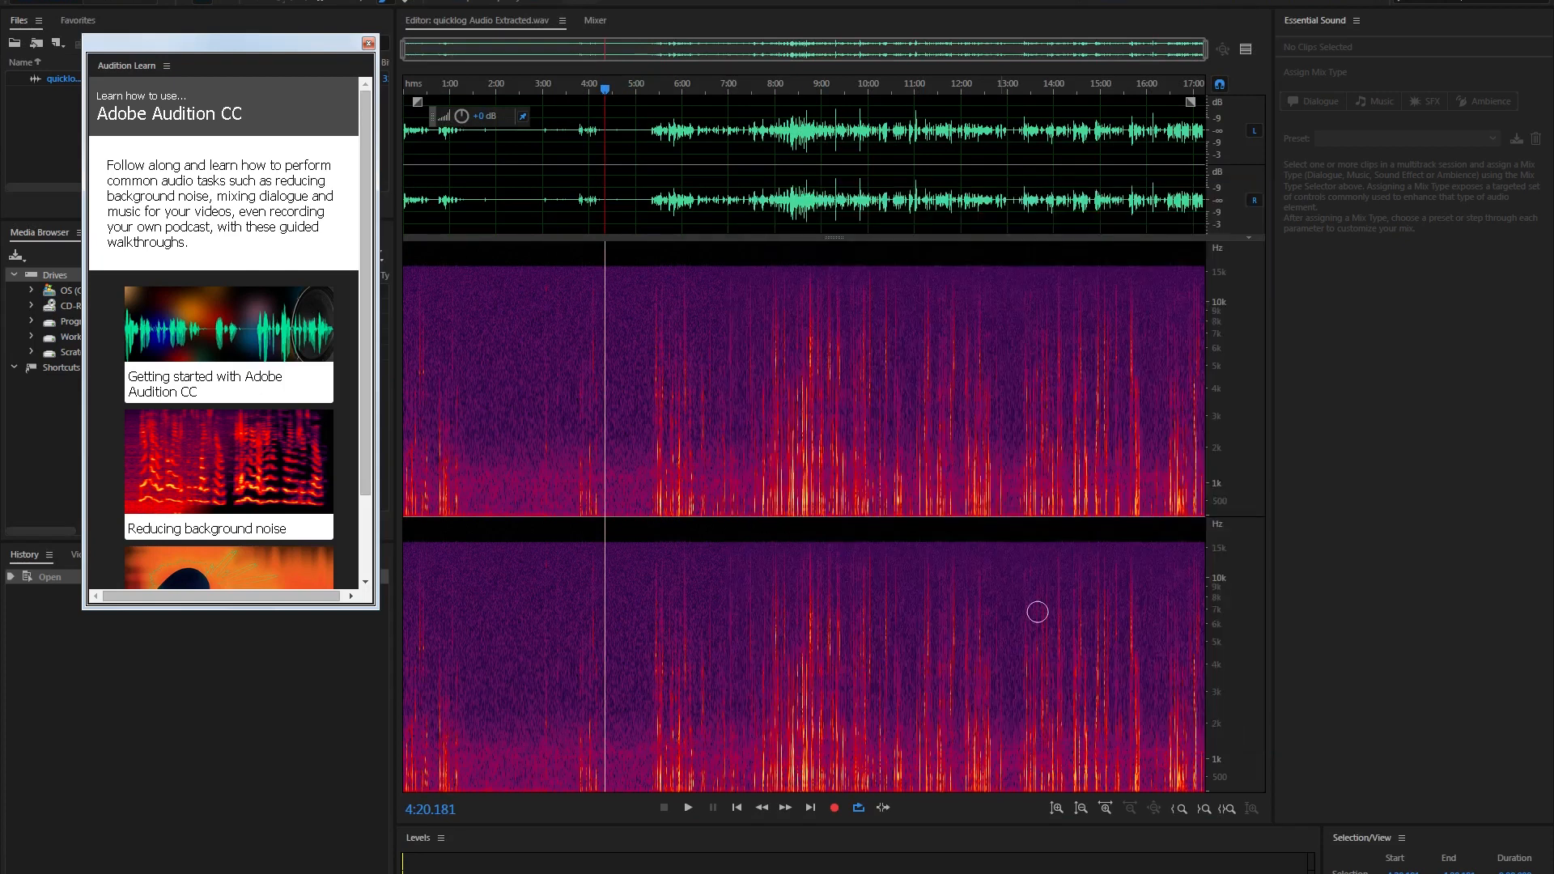
Play the quiet part of the audio from about 2:39 to listen to the background noise.
left_click(524, 151)
key("space")
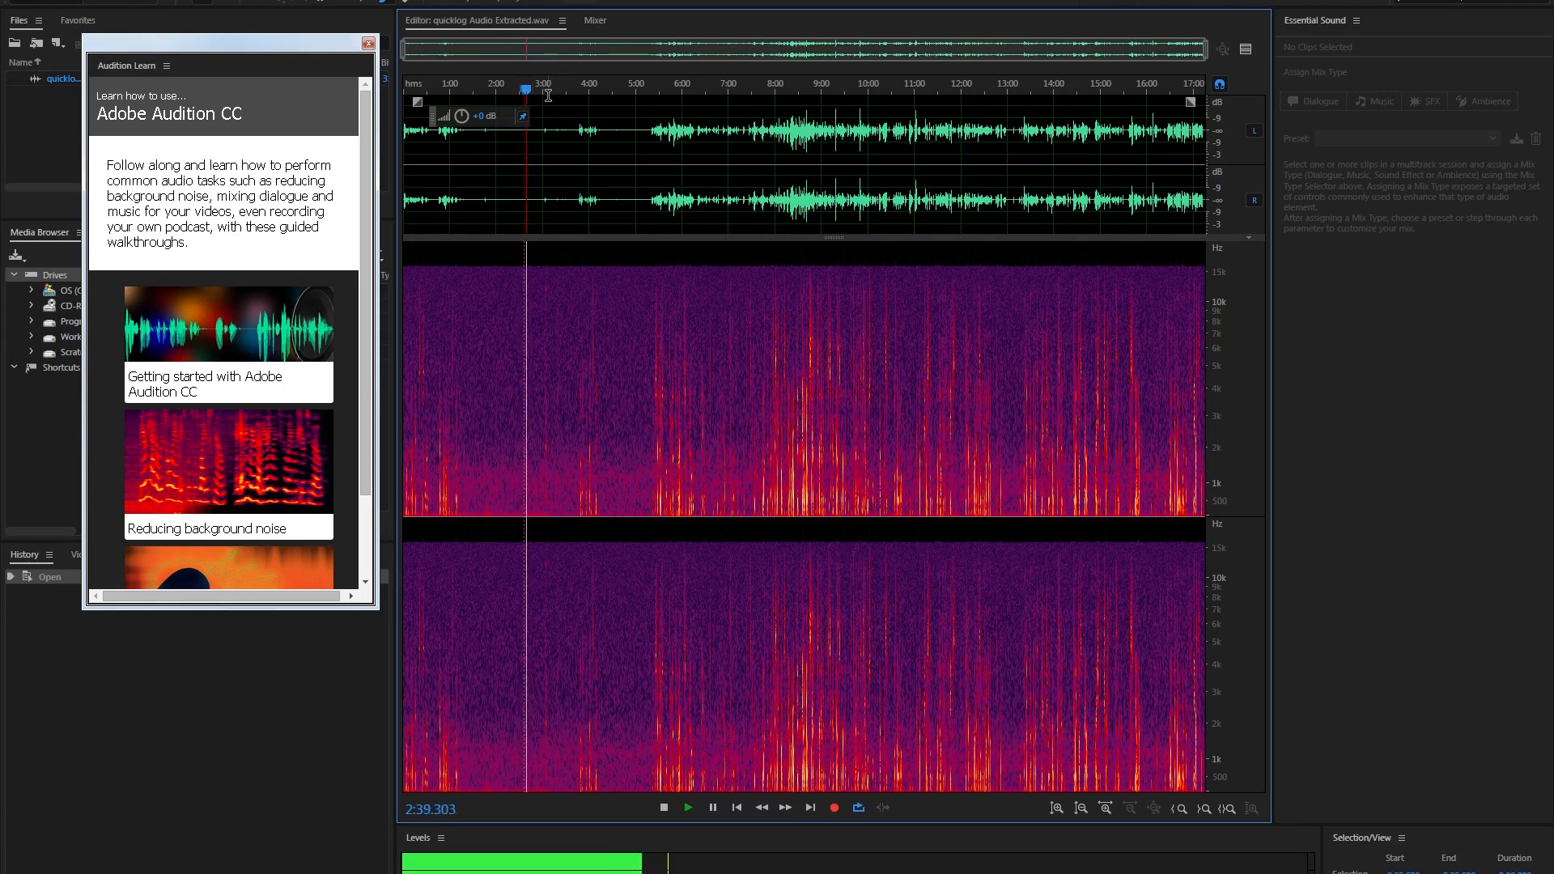
key("space")
Apply Noise Reduction with the captured noise print to the entire file at 73% noise reduction, reducing by 30 dB.
left_click(609, 187)
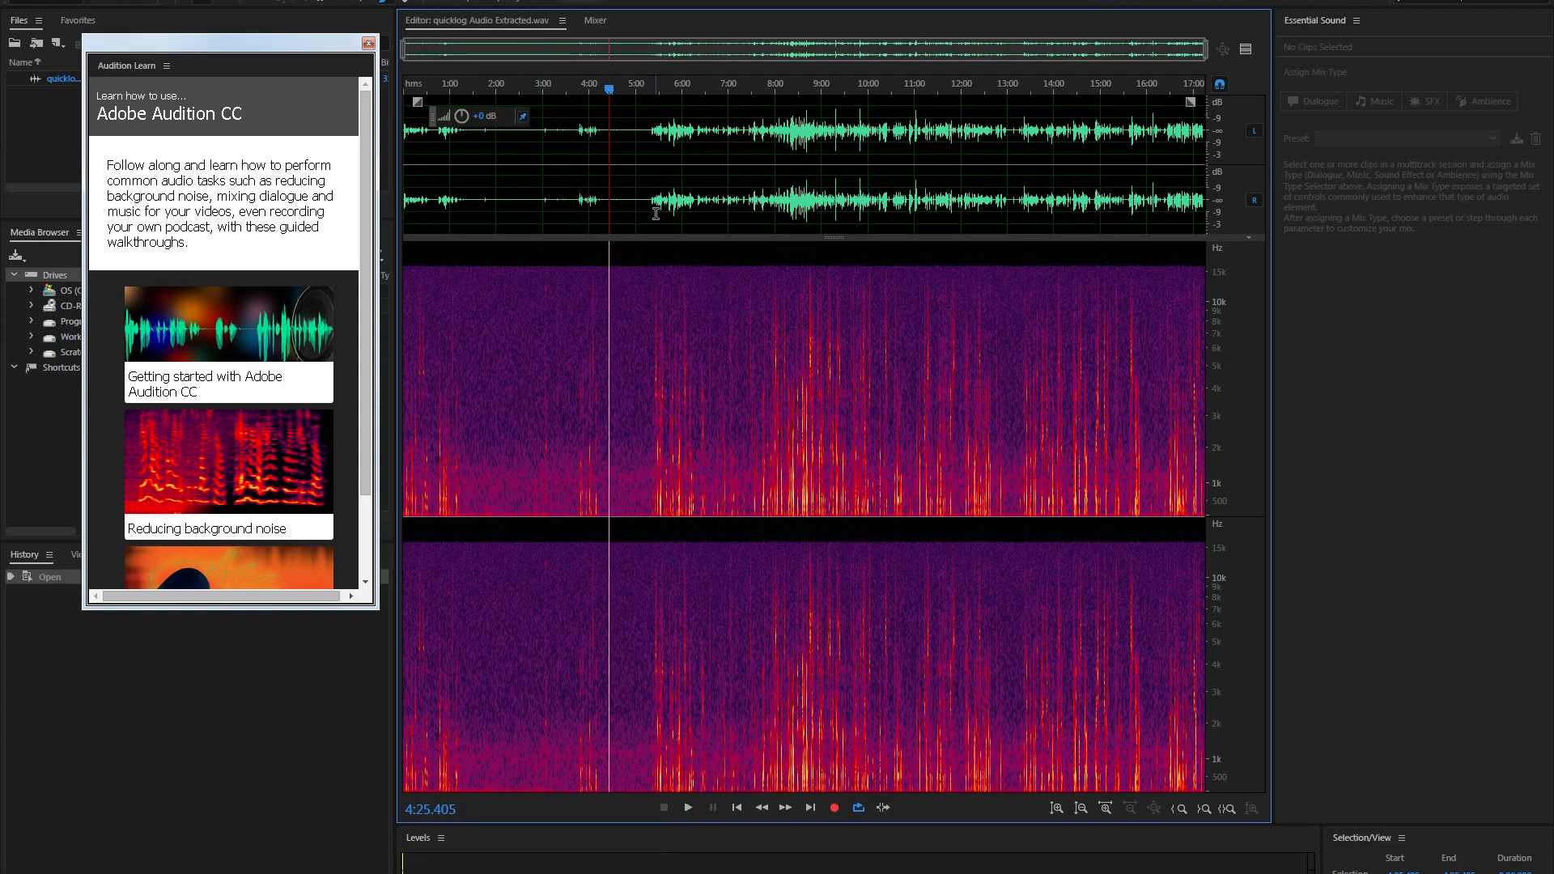
key("ctrl+shift+p")
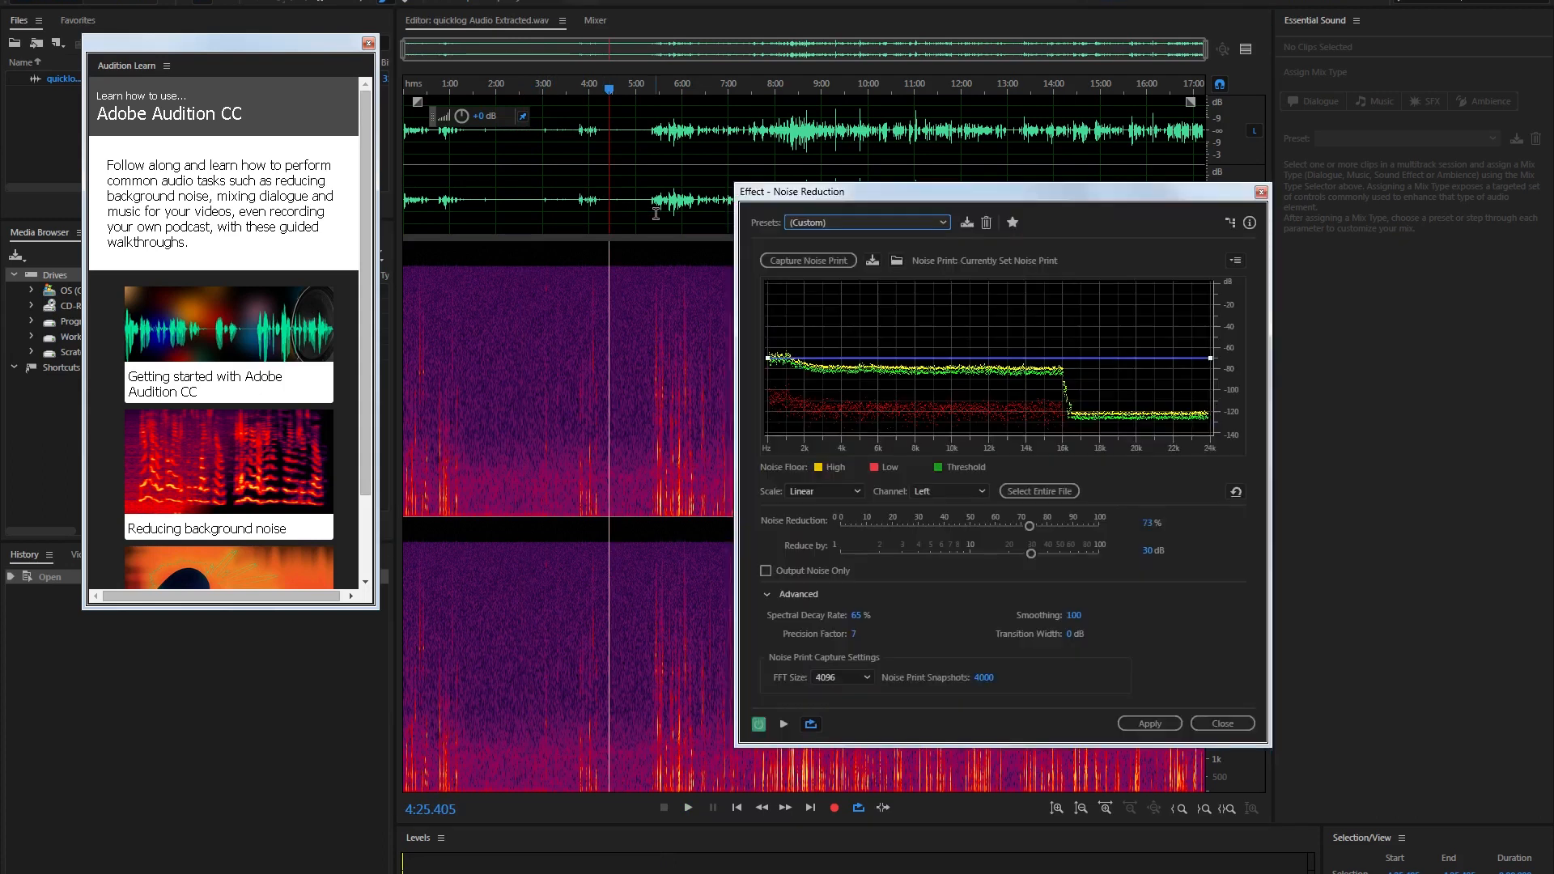
left_click(1147, 723)
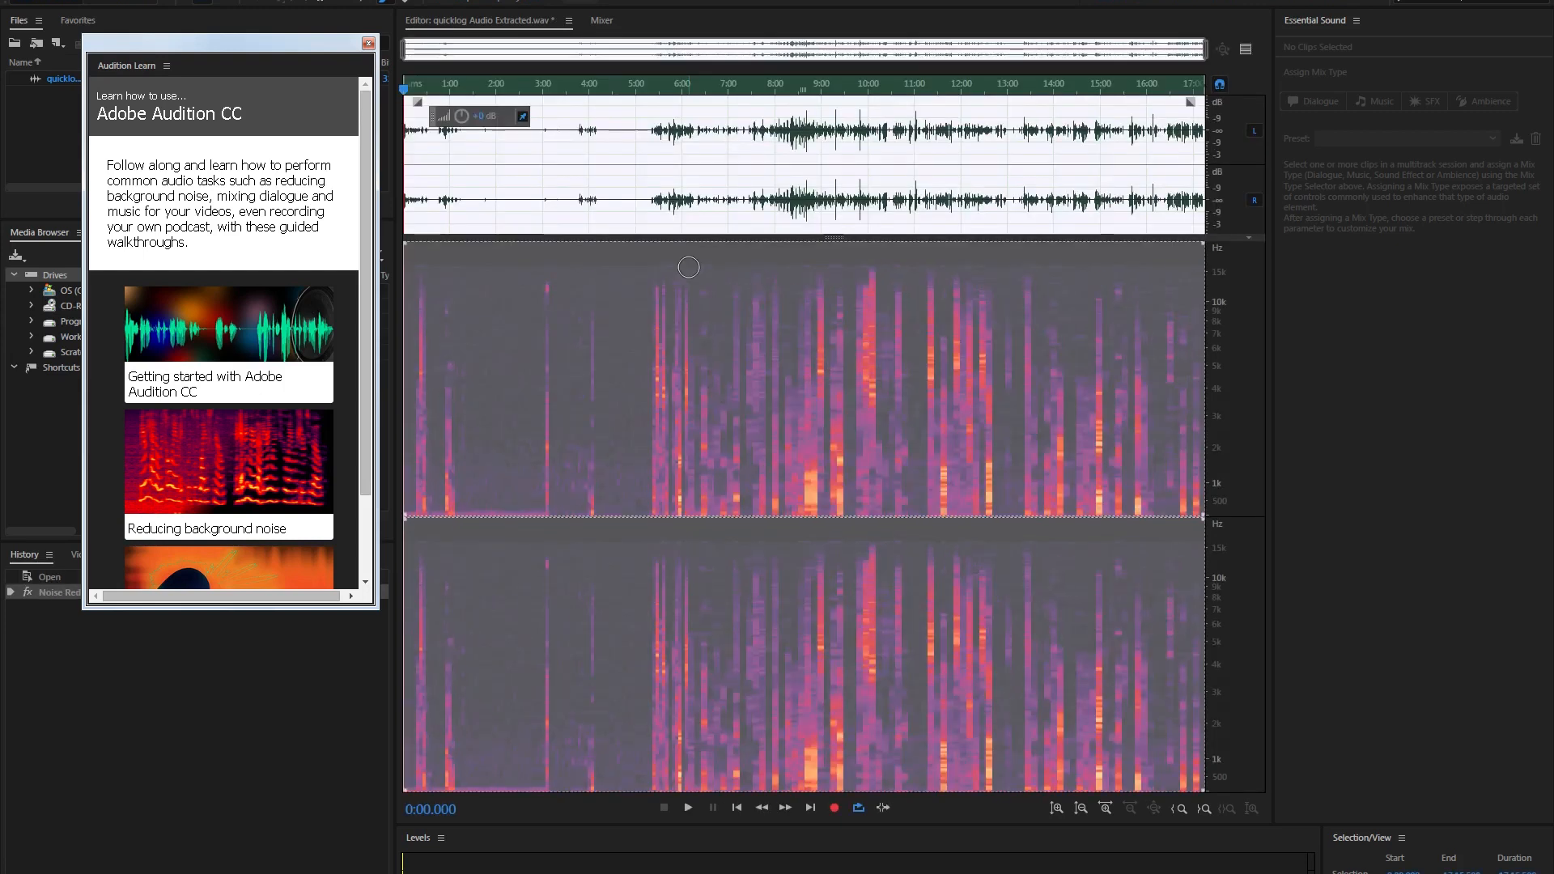
Play the noise-reduced audio from about 4:42 and around 5:30 to check it, and save quicklog Audio Extracted.wav.
left_click(620, 195)
key("space")
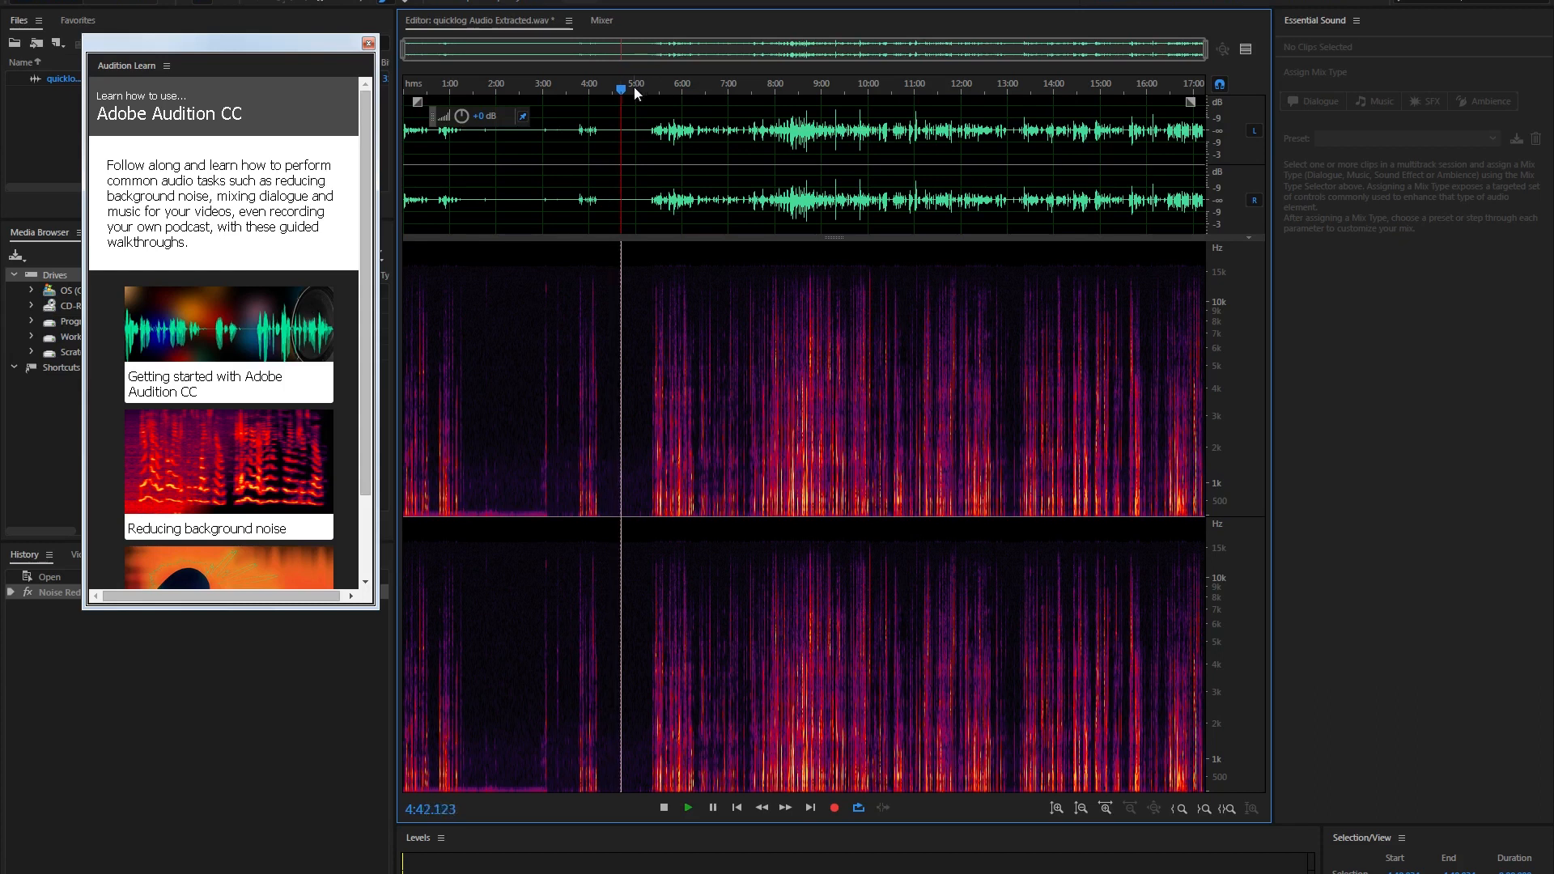
left_click_drag(622, 90, 648, 92)
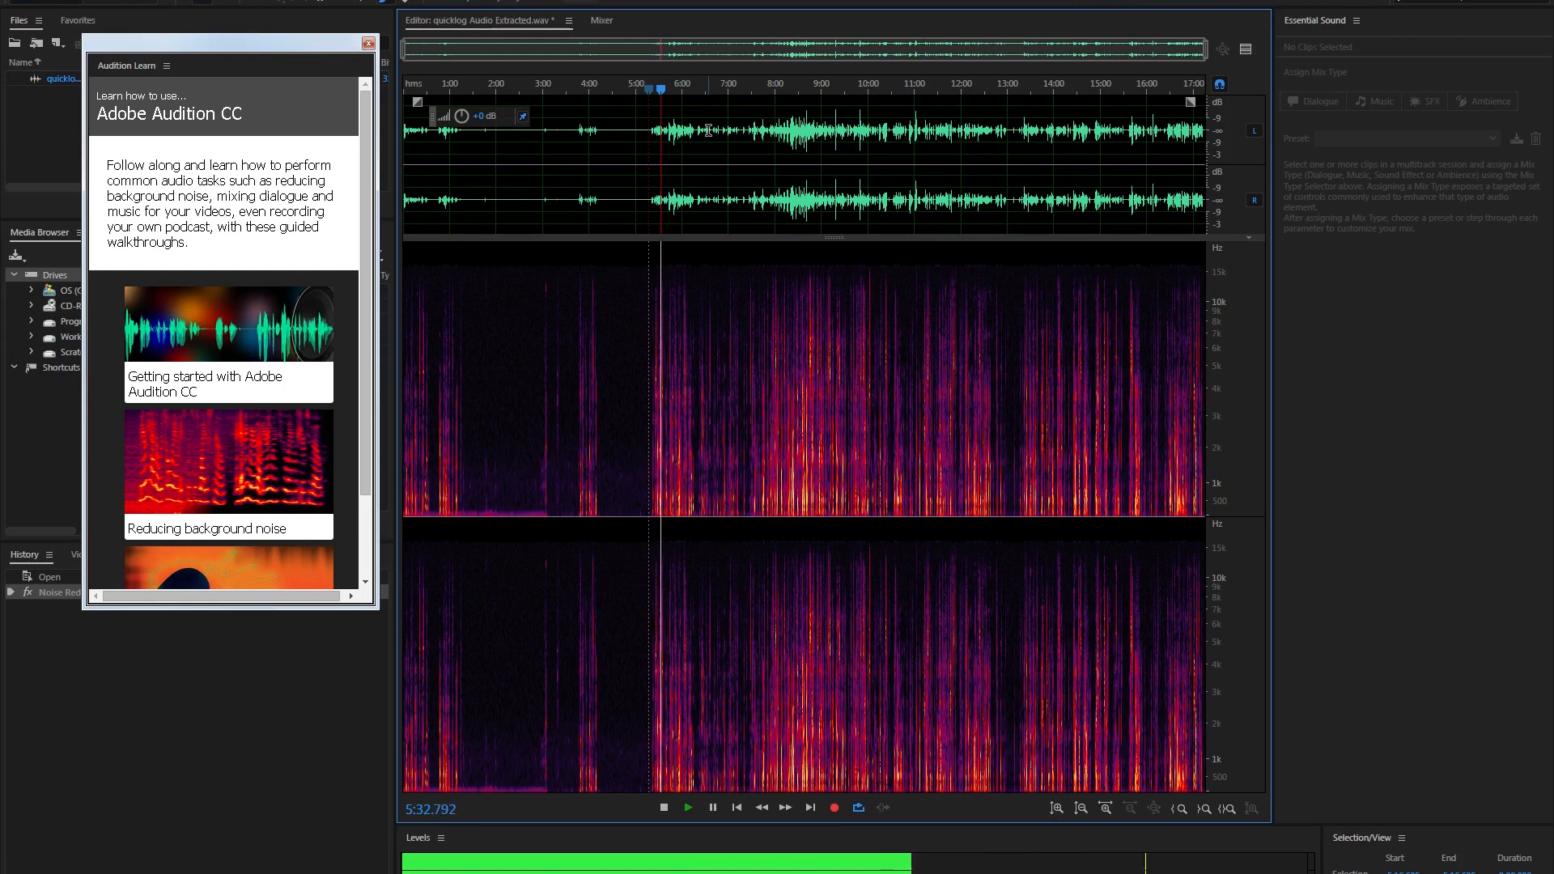
key("space")
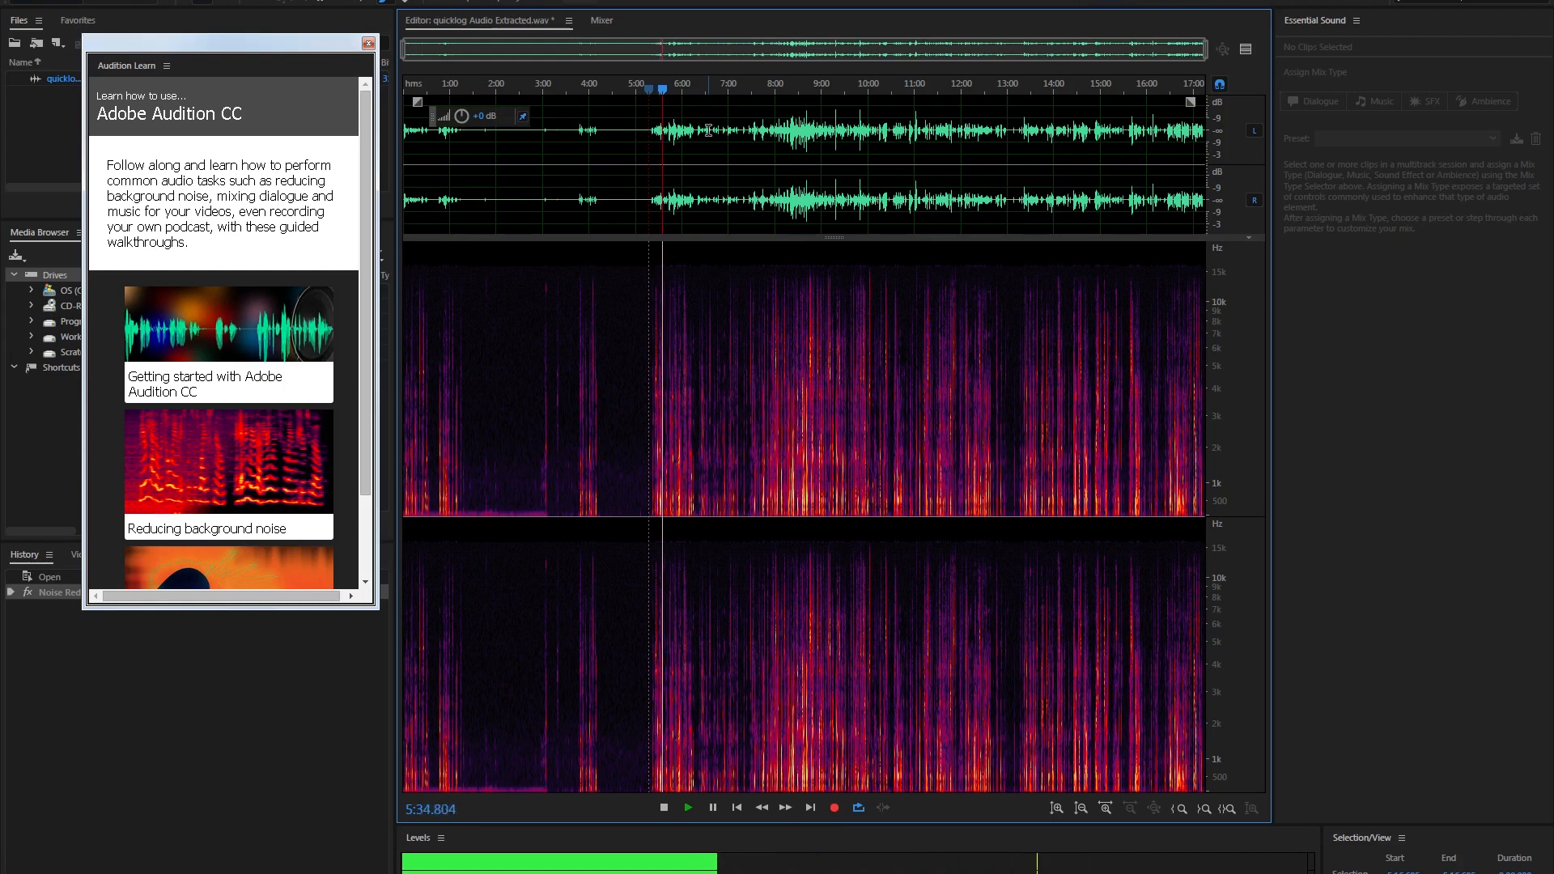
key("ctrl+s")
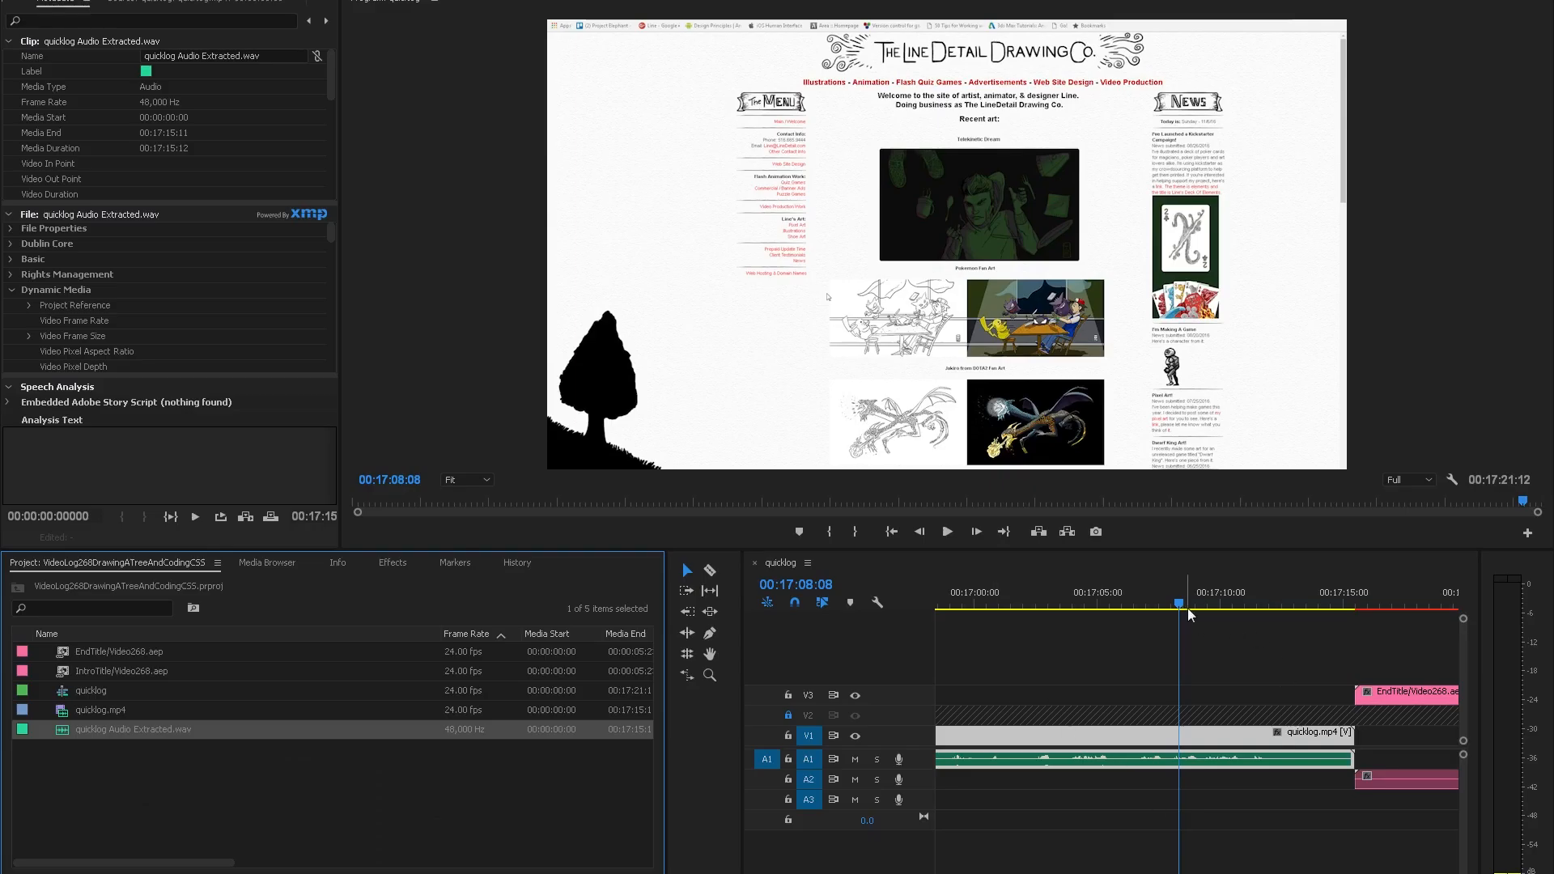
Play the last seconds of the quicklog.mp4 clip in Premiere Pro, and split its video and audio at 00:17:06:07.
left_click_drag(1187, 613, 1351, 615)
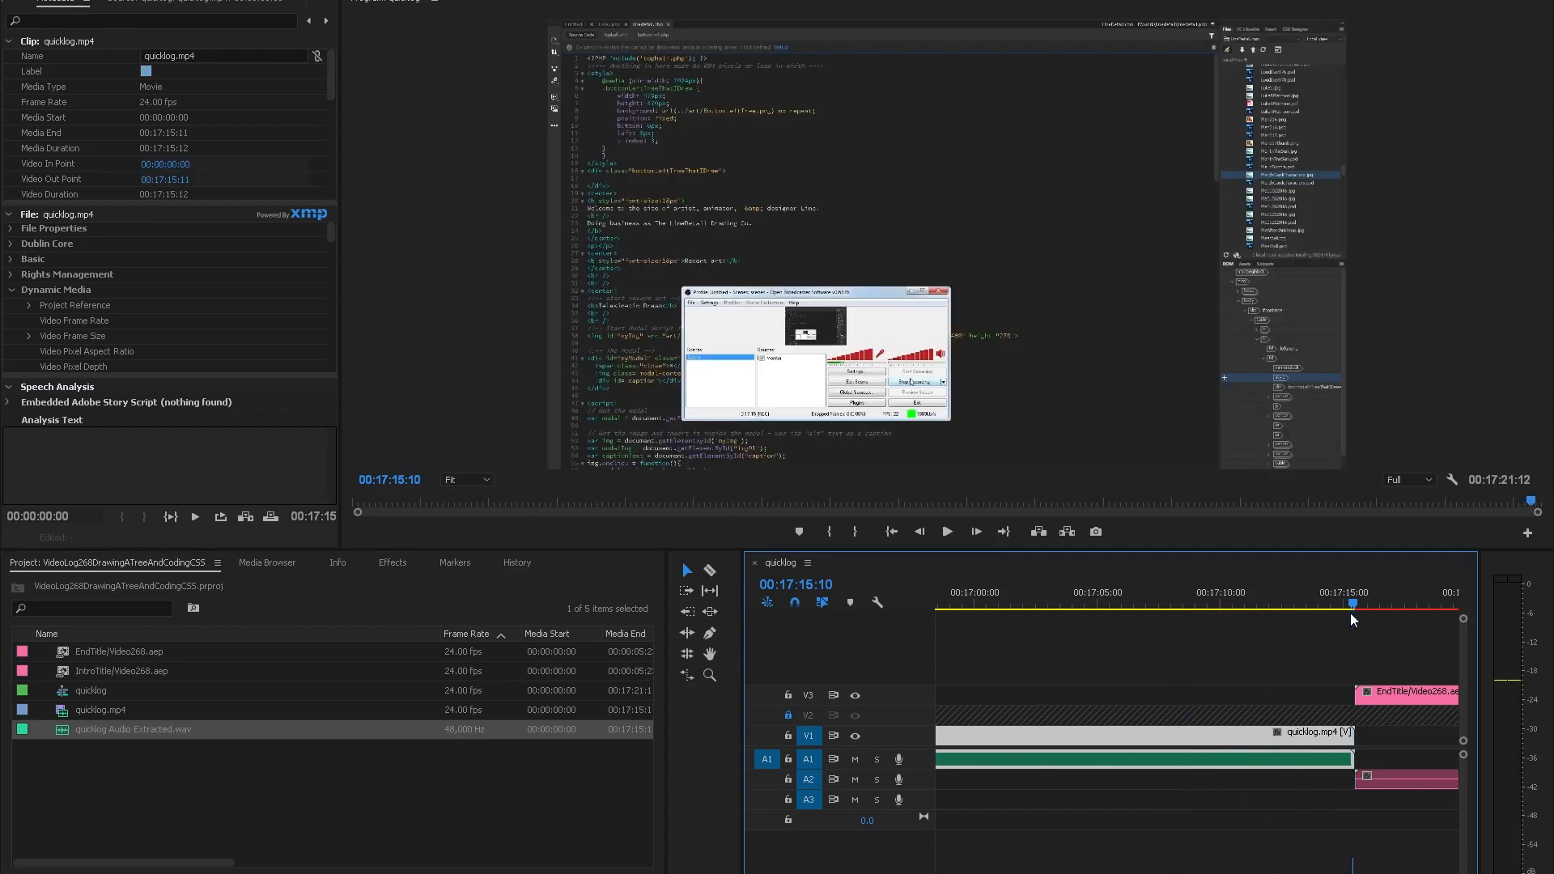
left_click_drag(1355, 607, 1120, 609)
key("space")
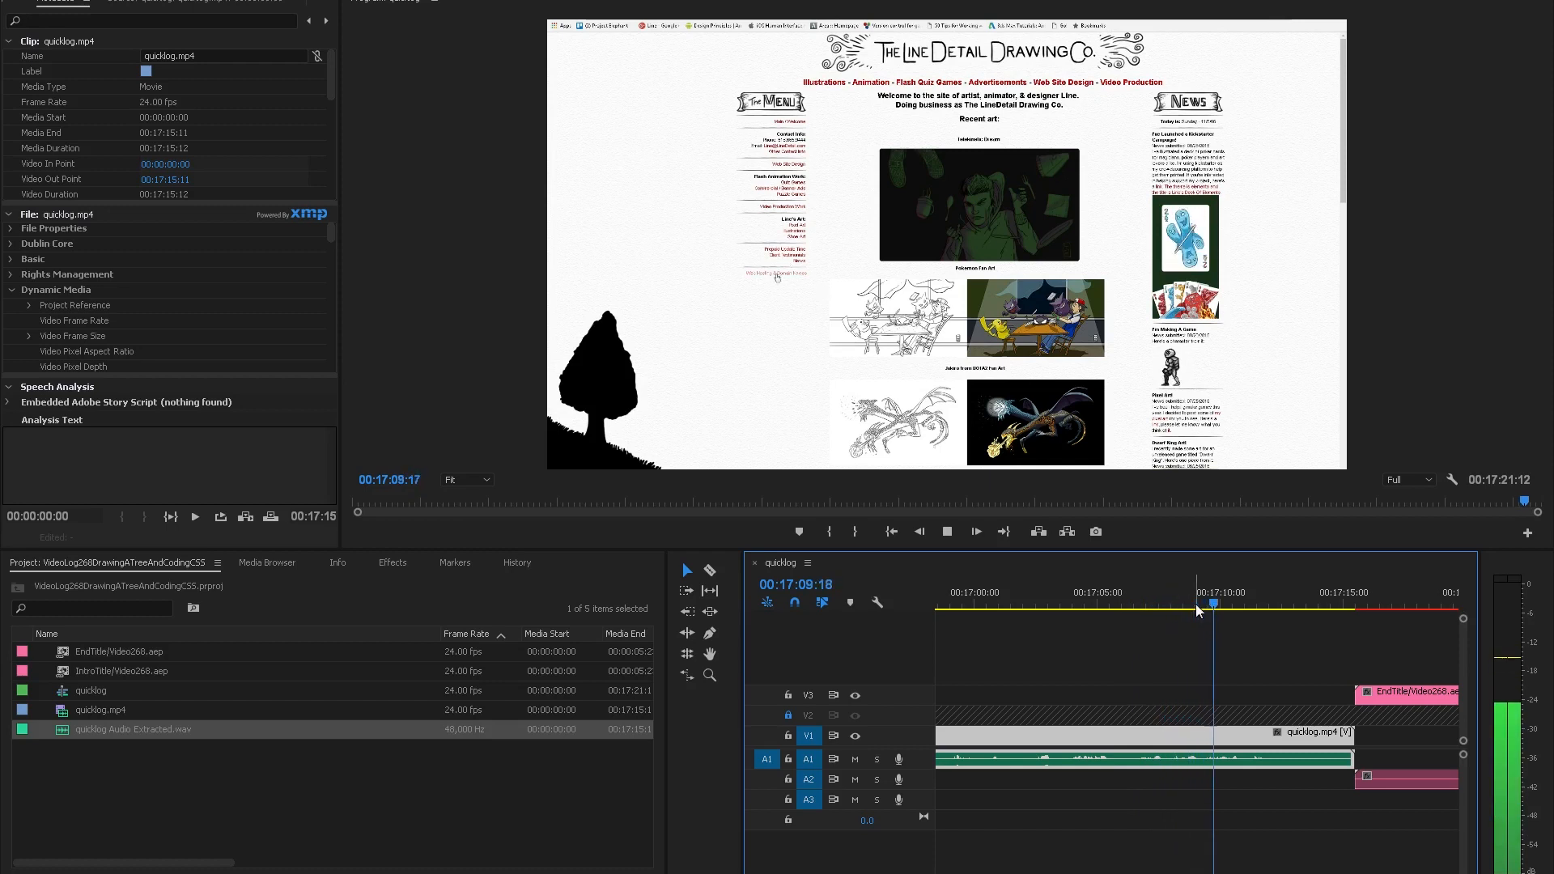
left_click_drag(1275, 608, 1131, 601)
key("c")
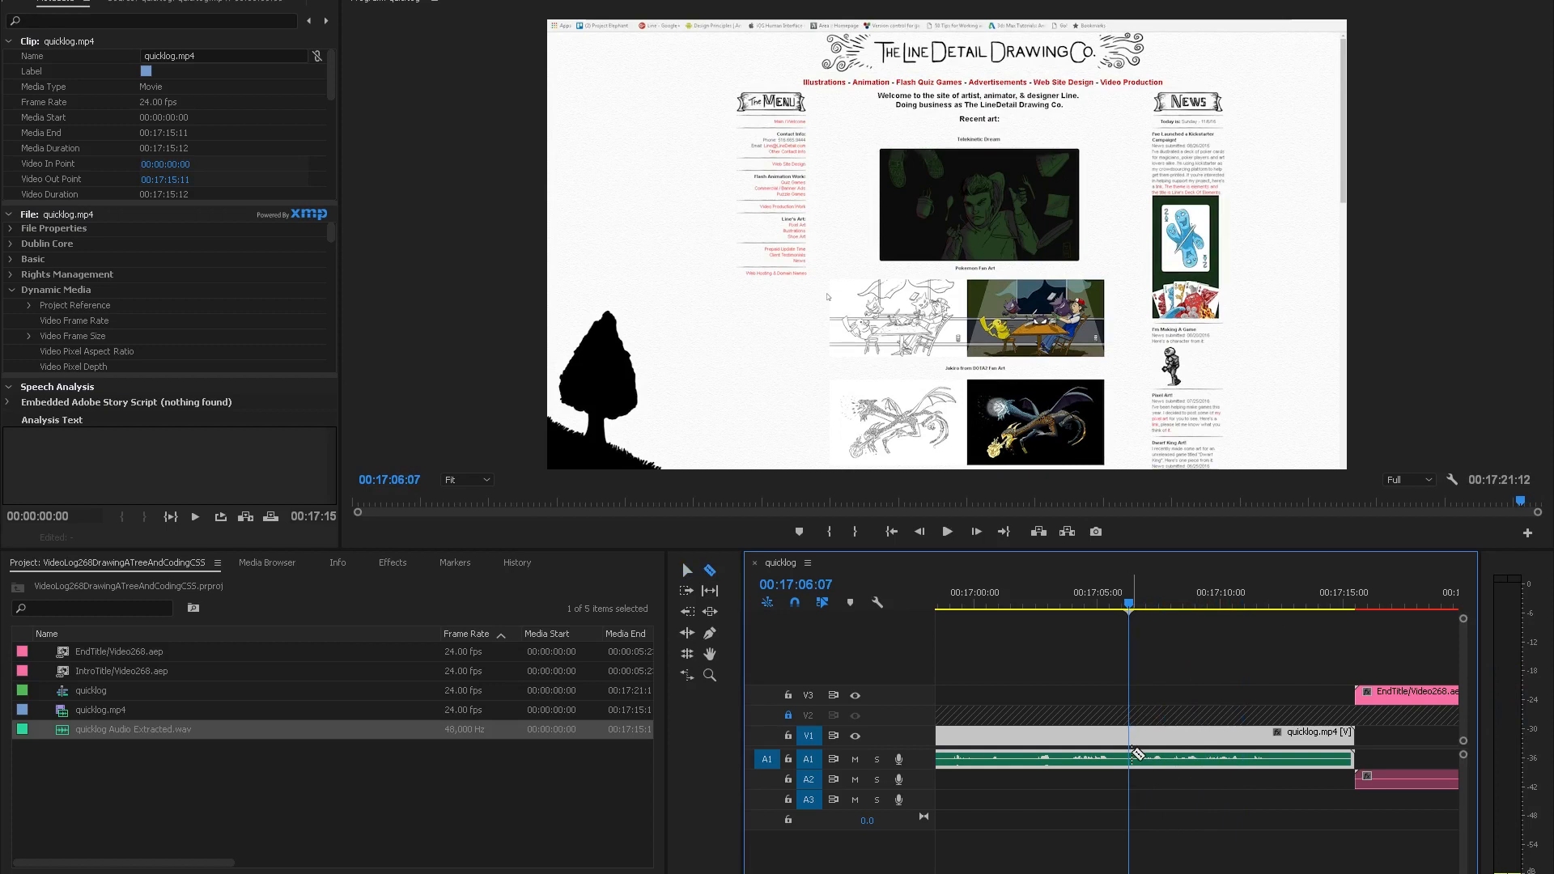
left_click(1131, 752)
Lock the V1 track and move the split-off audio piece on A1 so it starts together with the end title.
left_click(787, 736)
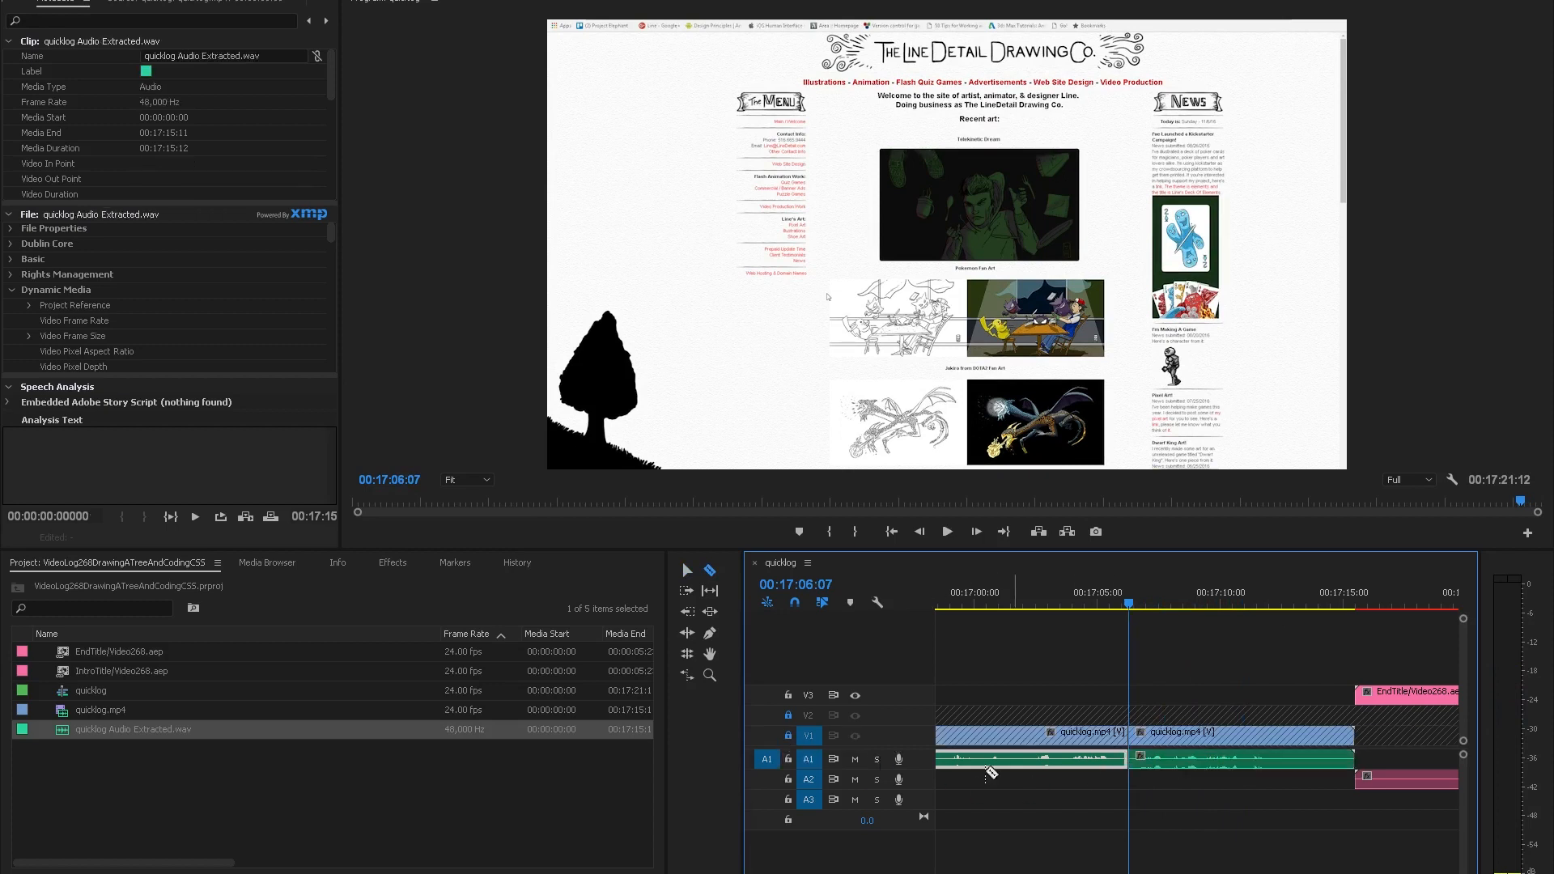
key("v")
left_click_drag(1186, 769, 1376, 764)
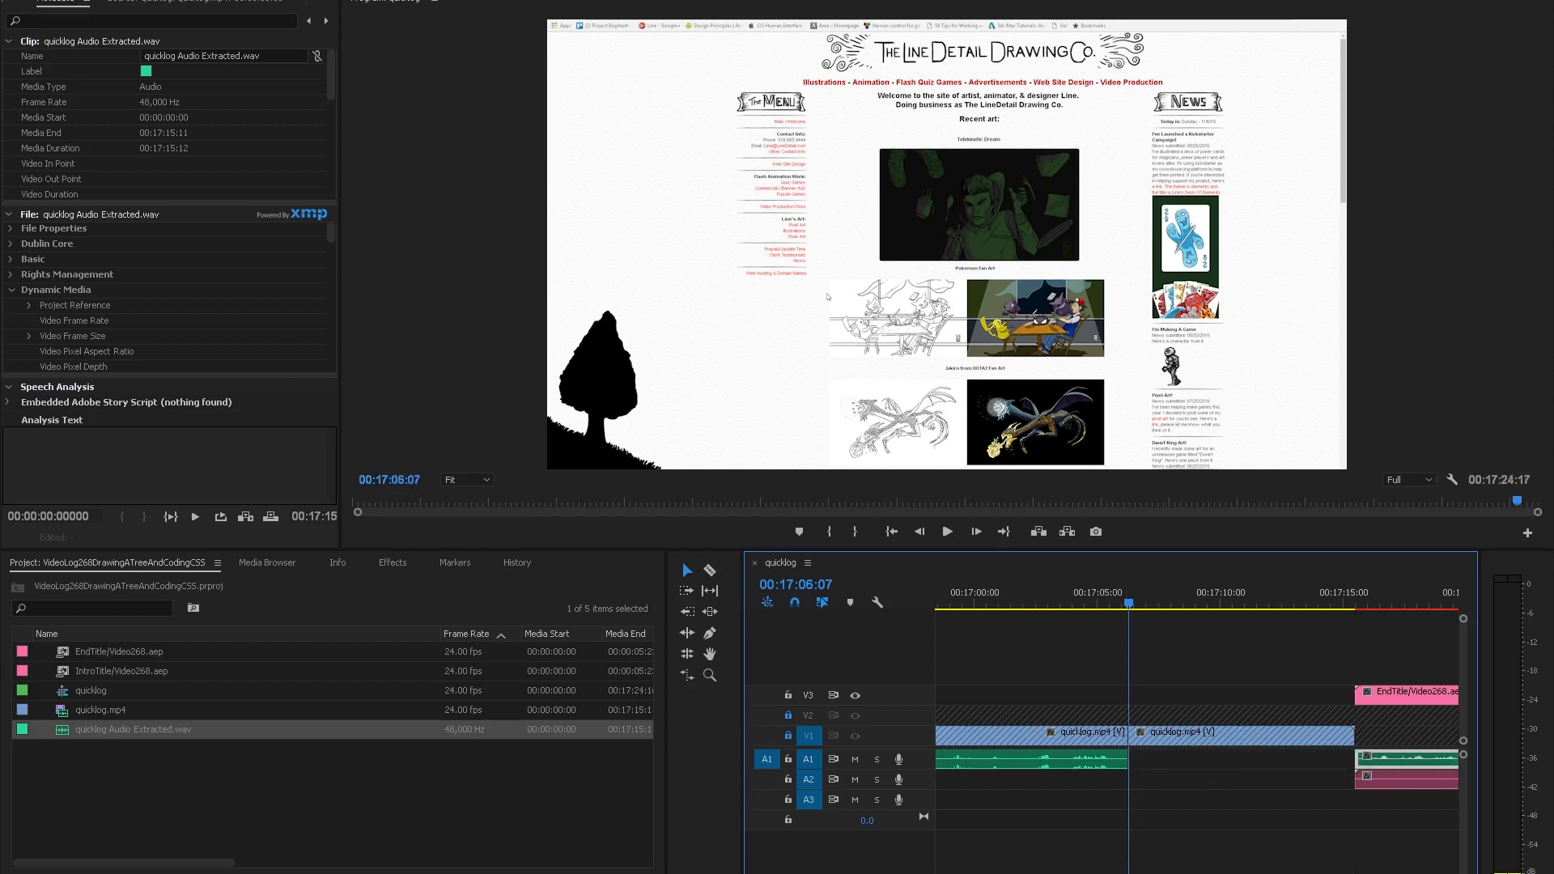
Play the end title from about 00:17:15 to check it against the moved audio piece on A1.
key("minus")
key("minus")
key("minus")
key("minus")
key("minus")
key("minus")
key("minus")
key("equal")
key("equal")
key("equal")
key("equal")
key("equal")
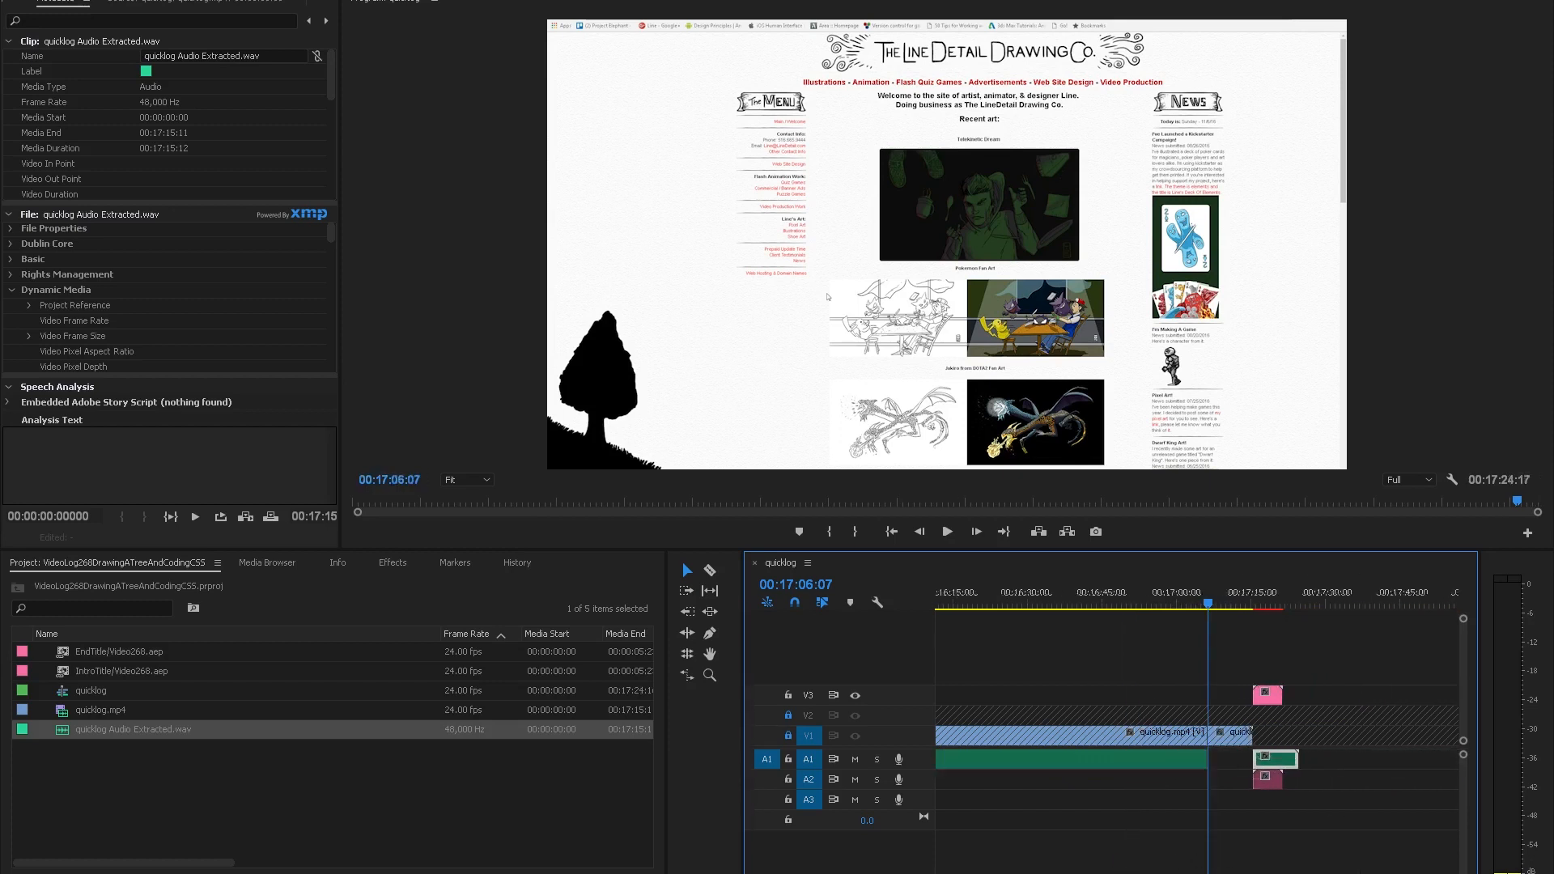
scroll(1202, 761, "down", 5)
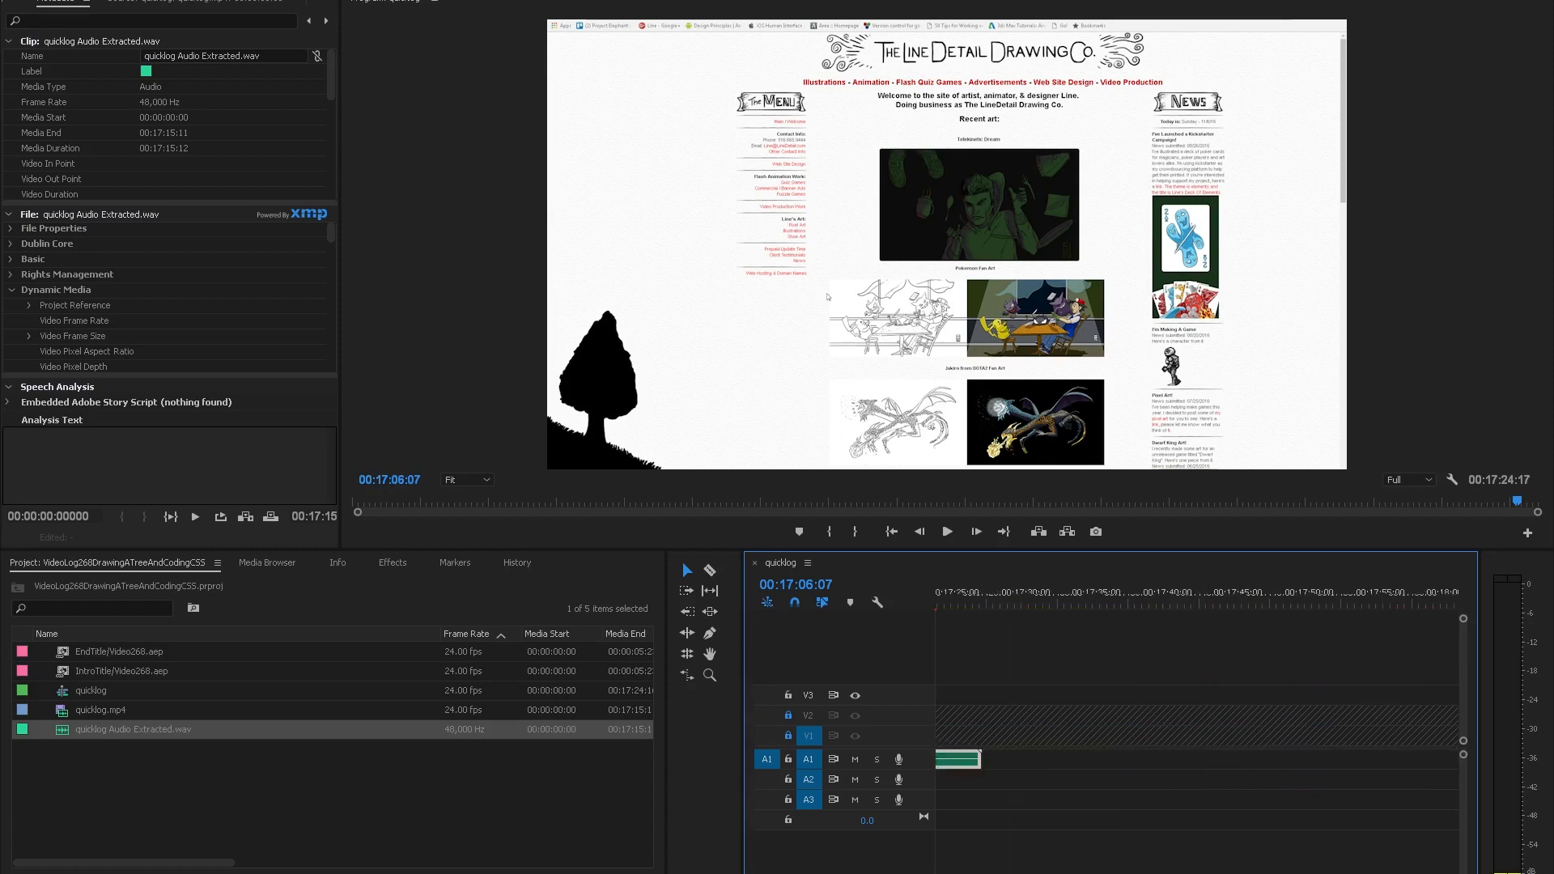
scroll(1202, 761, "up", 1)
left_click_drag(1147, 873, 1142, 873)
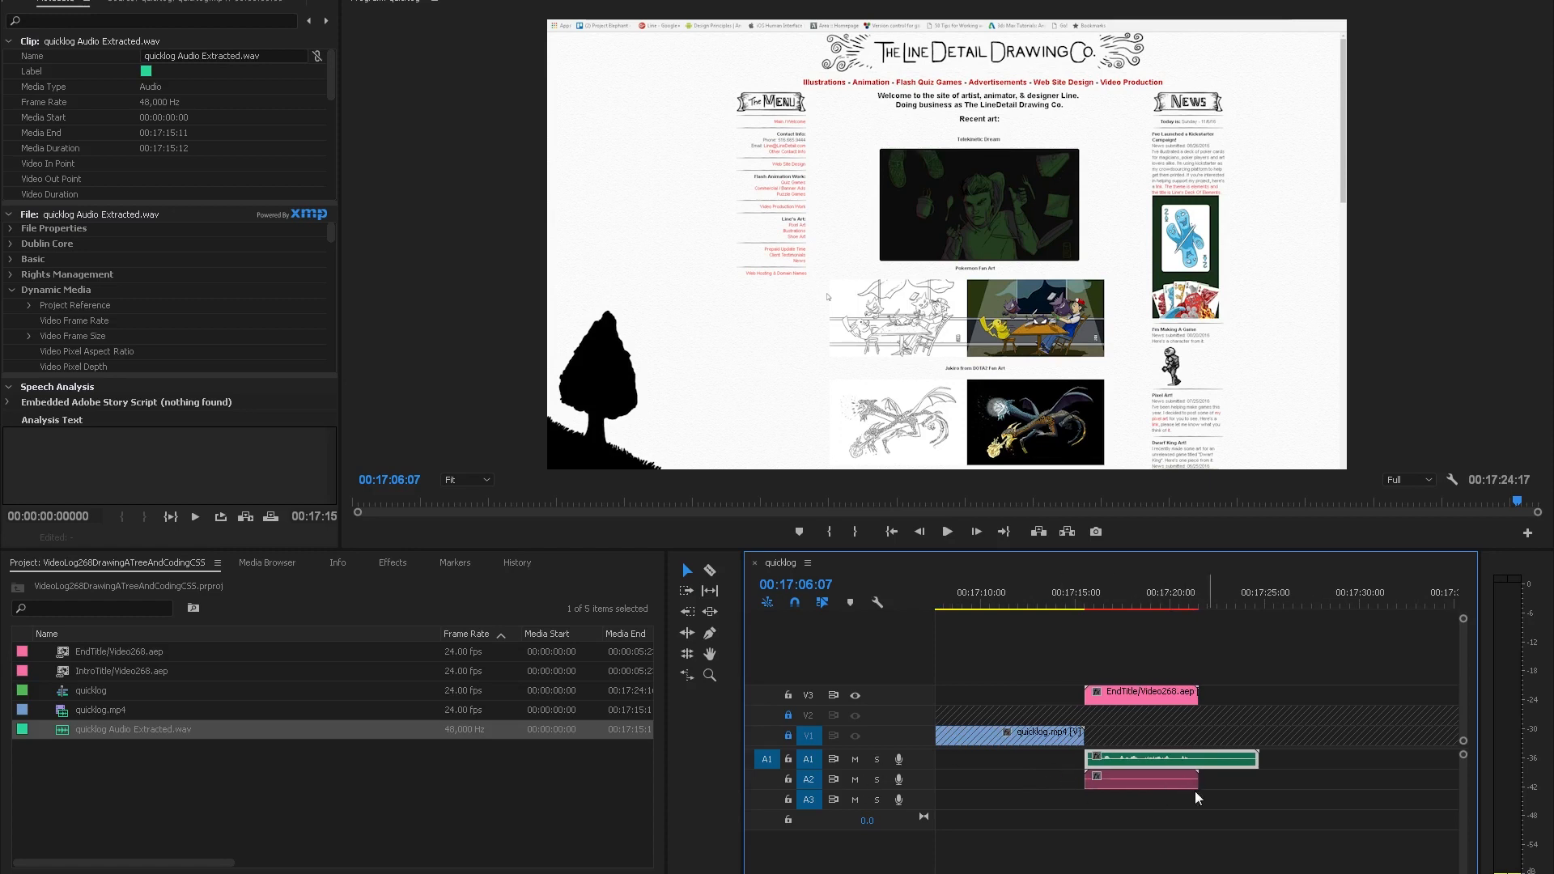
mouse_move(1097, 588)
left_mouse_down()
mouse_move(1067, 590)
mouse_move(1089, 592)
left_mouse_up()
key("space")
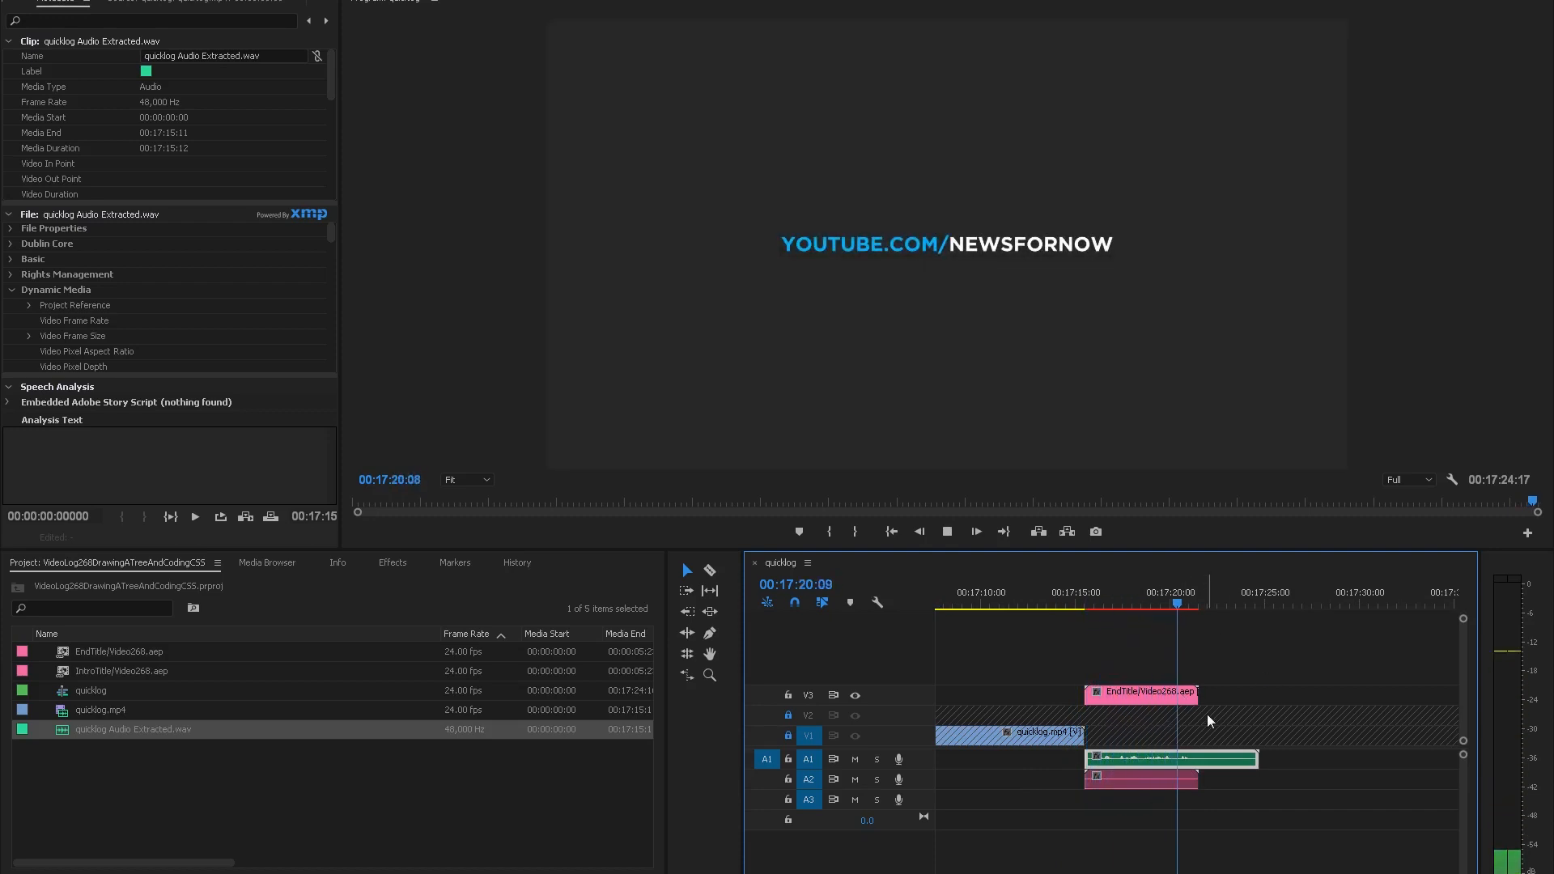
key("space")
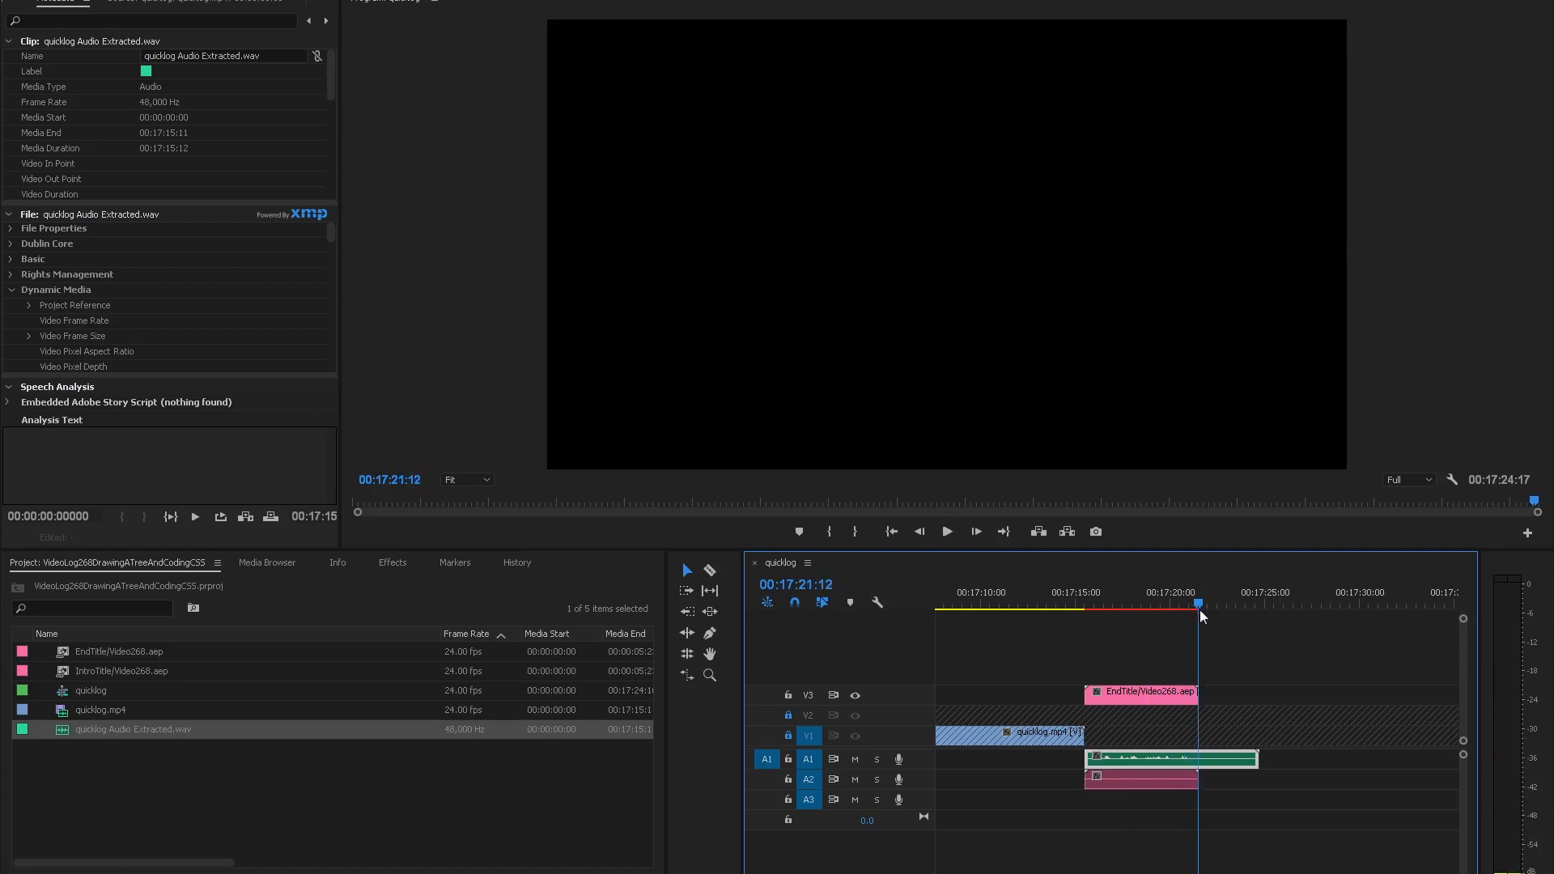
Cut the A1 audio at the end title's last frame, 00:17:21:12, and delete the piece extending past it.
key("c")
left_click(1199, 758)
left_click(1232, 769)
key("Delete")
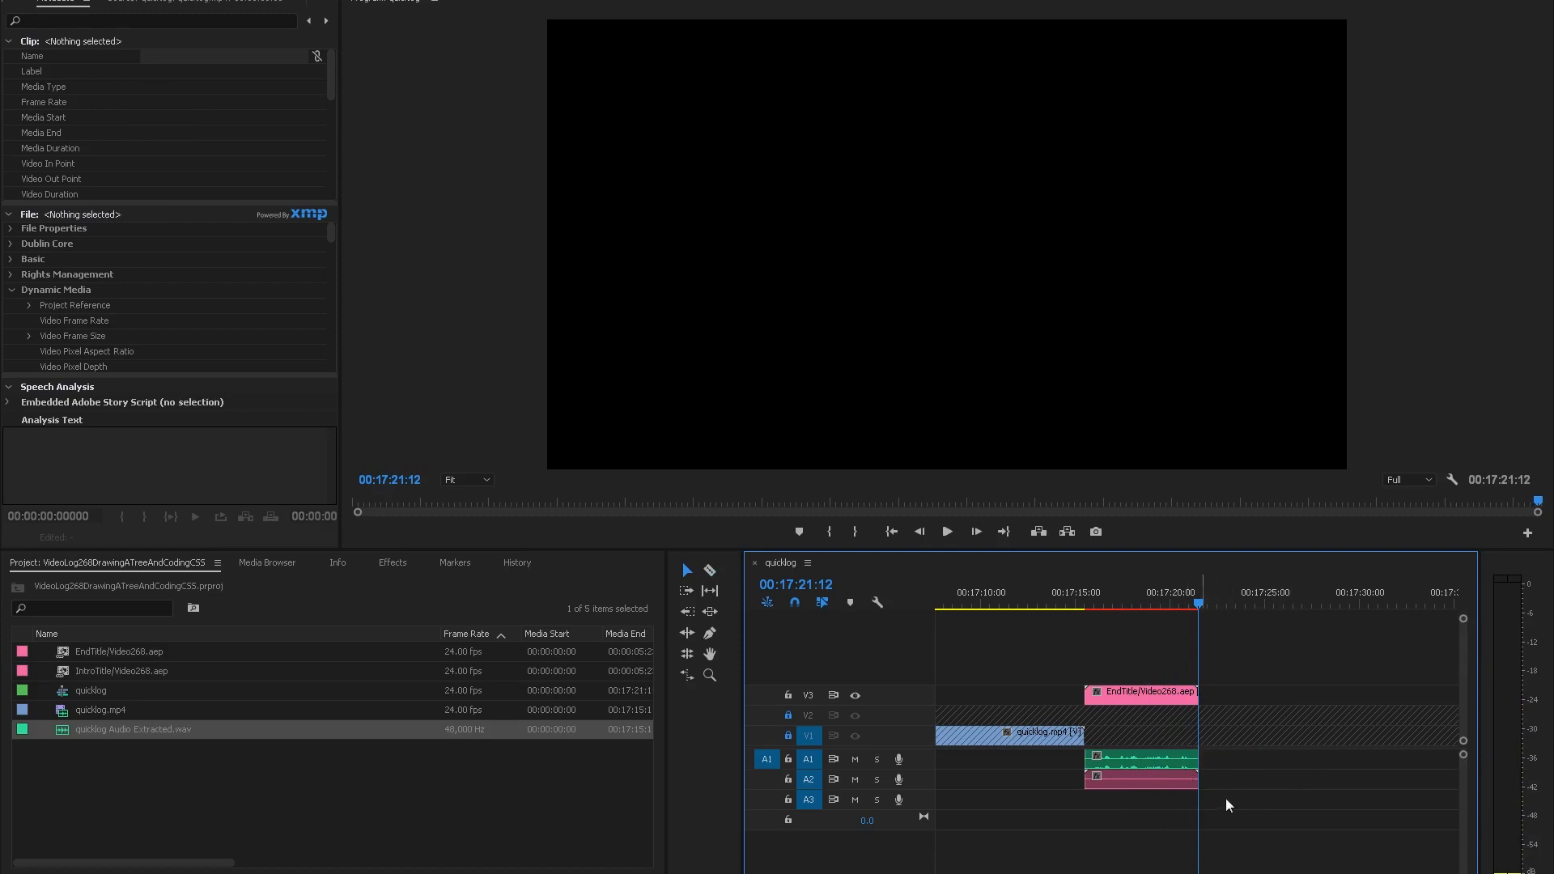
Look over the end of the sequence, comparing the end title with the audio gap under the last quicklog.mp4 piece.
left_click_drag(1196, 607, 1127, 628)
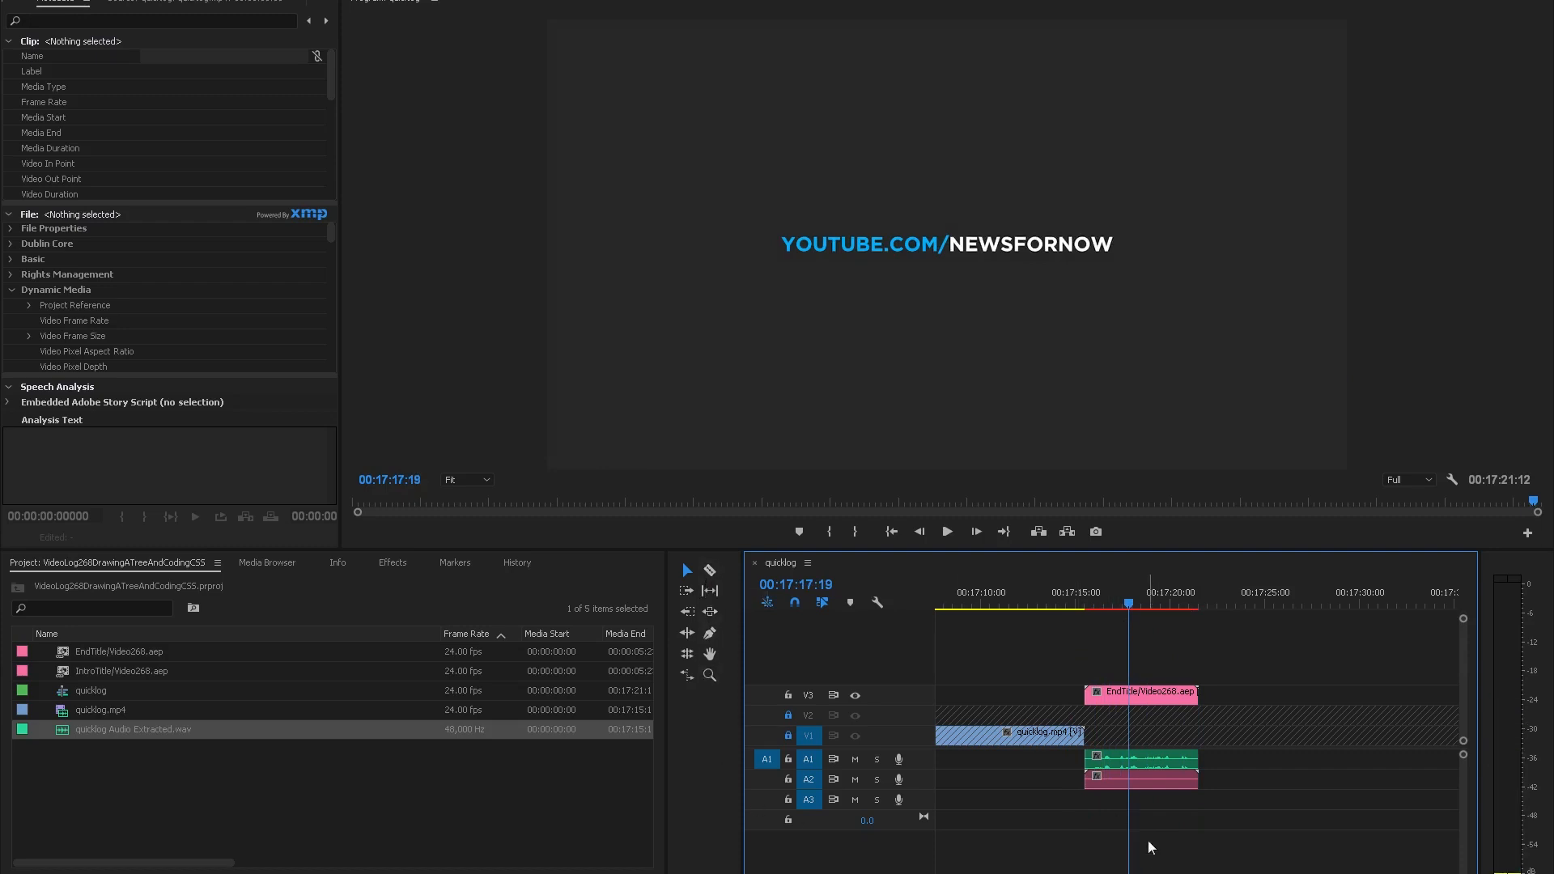
key("minus")
key("minus")
key("minus")
key("minus")
key("minus")
key("minus")
key("equal")
key("equal")
key("equal")
key("equal")
key("equal")
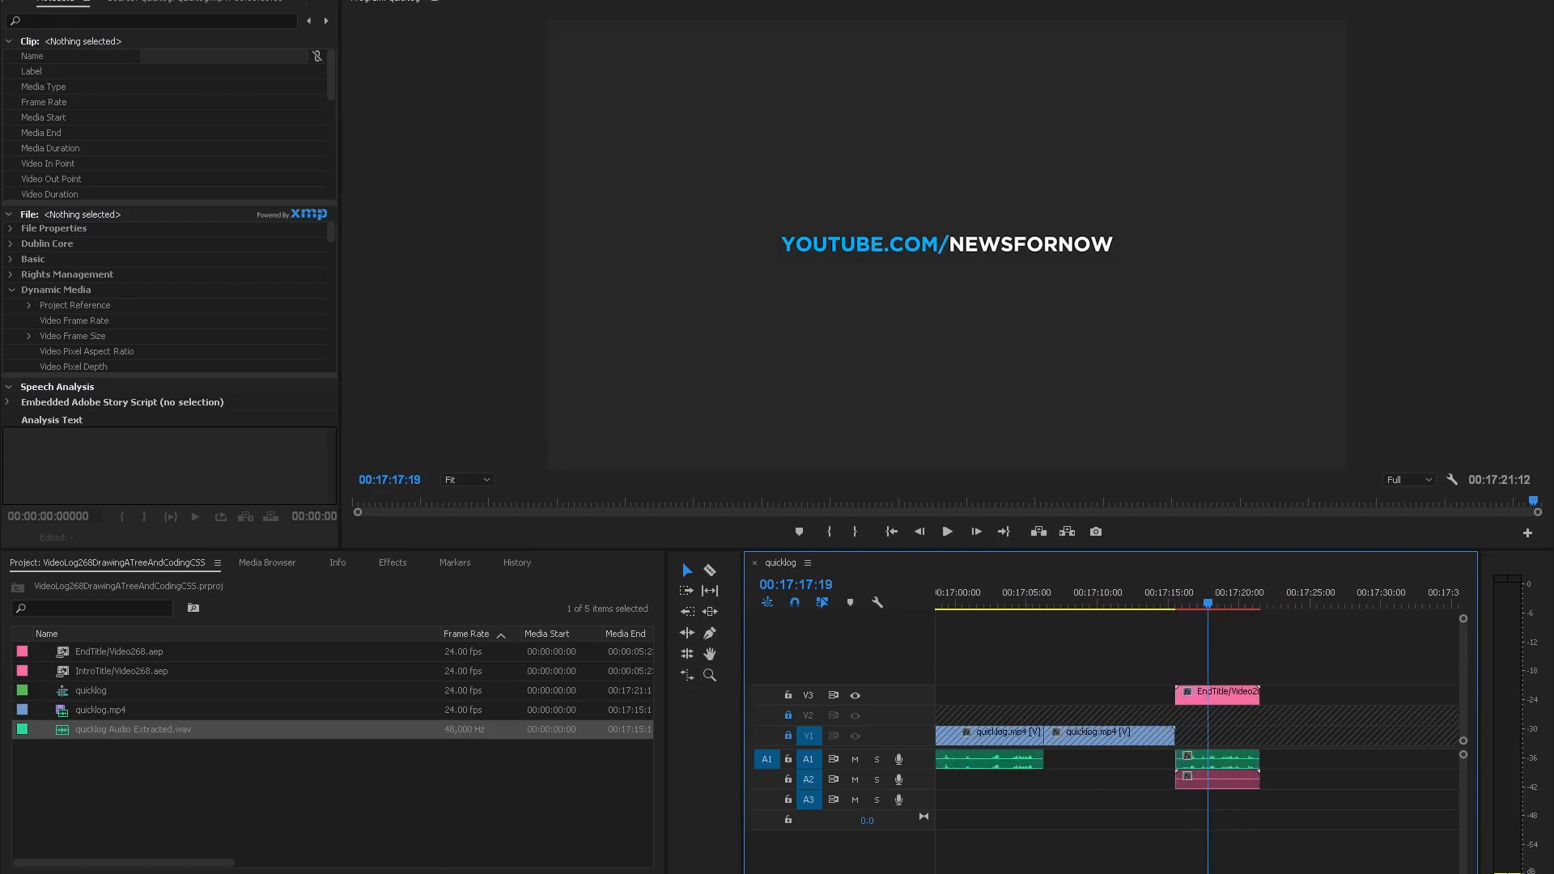
scroll(1198, 728, "down", 5)
scroll(1198, 728, "up", 3)
scroll(1198, 729, "up", 2)
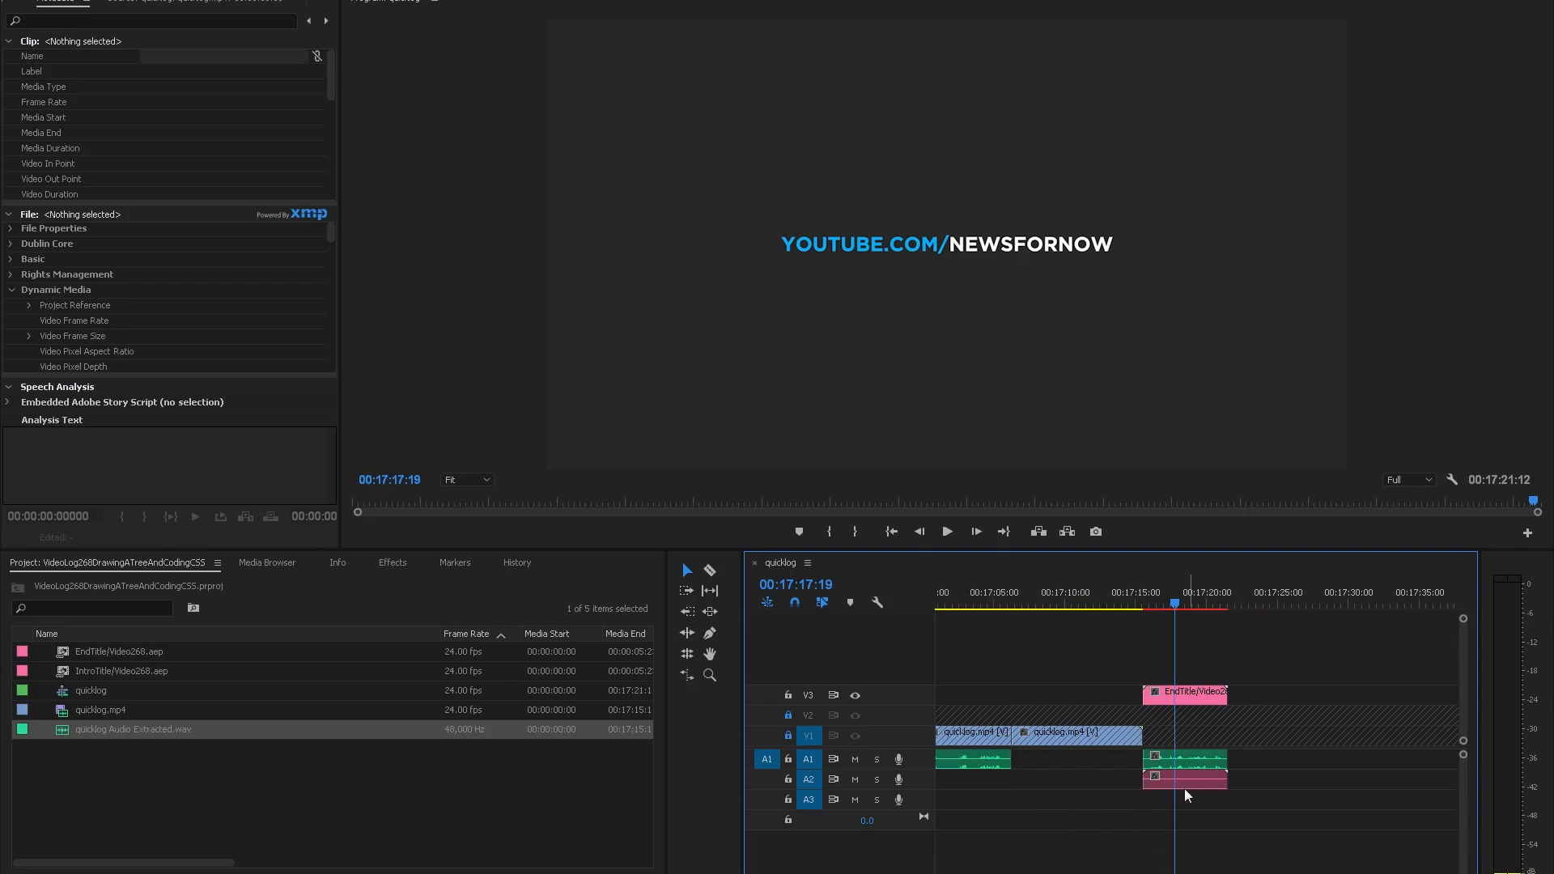
left_click_drag(1173, 603, 1101, 608)
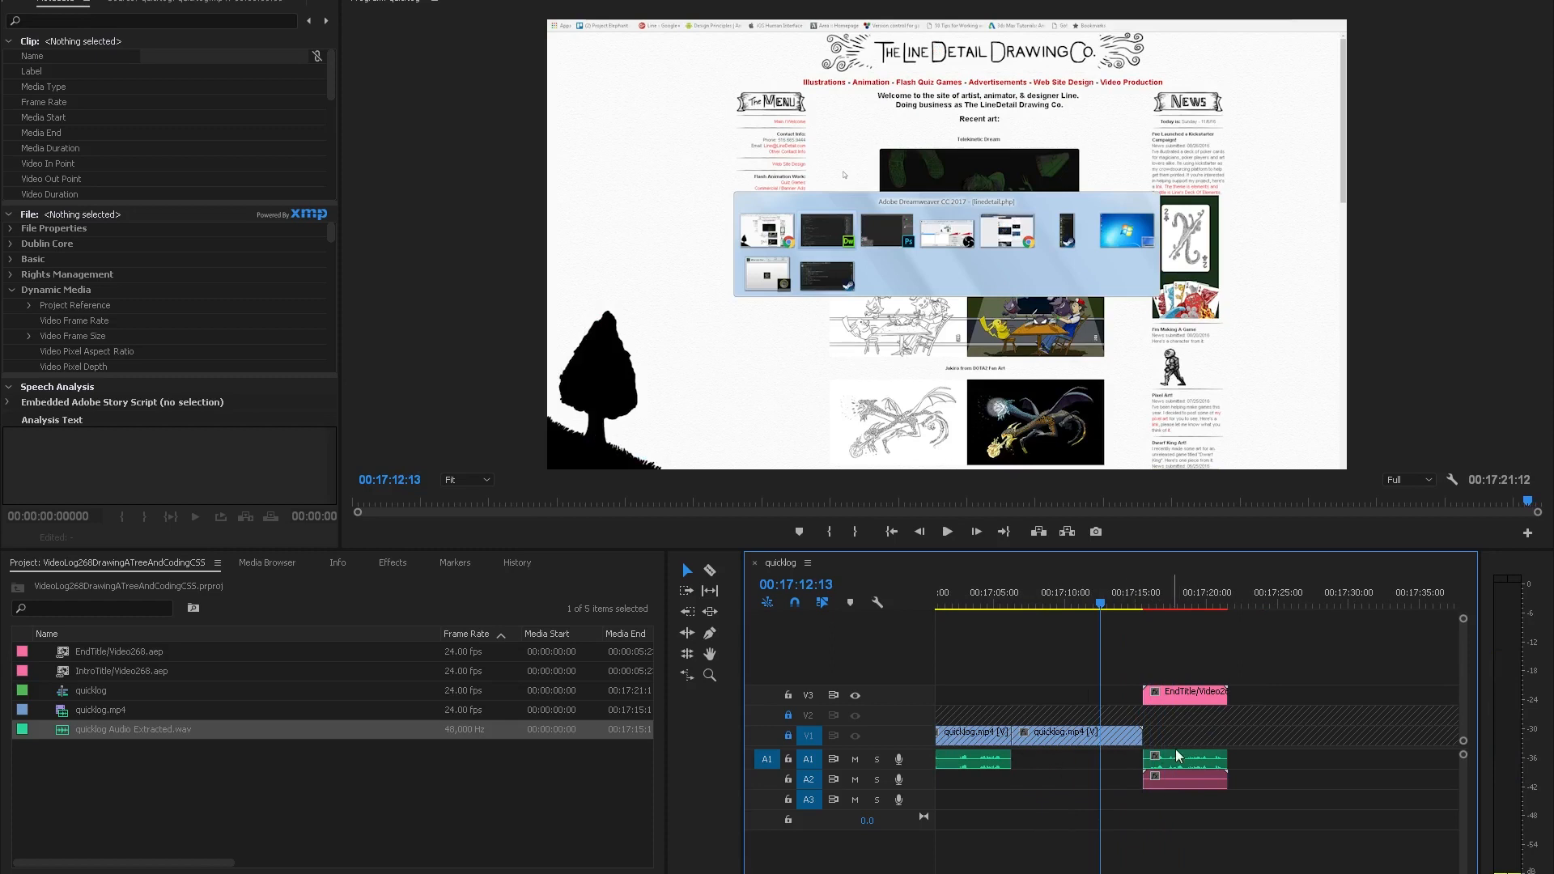
Unlock the V1 track and play the end title with its audio from its start at about 00:17:15.
left_click(788, 736)
left_click_drag(1102, 608, 1142, 607)
key("space")
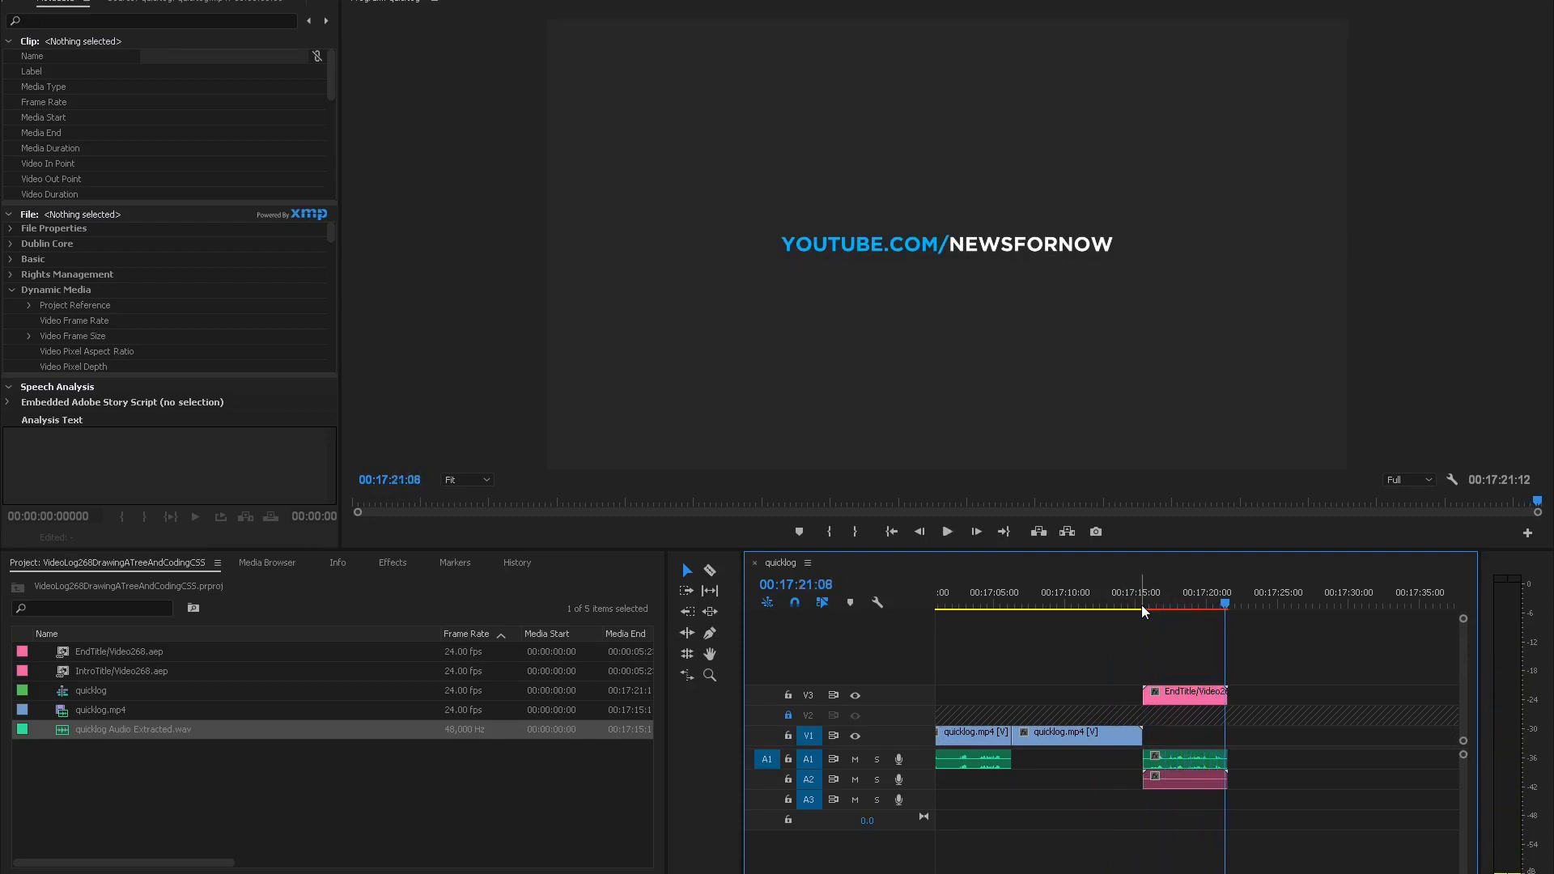
left_click(1114, 606)
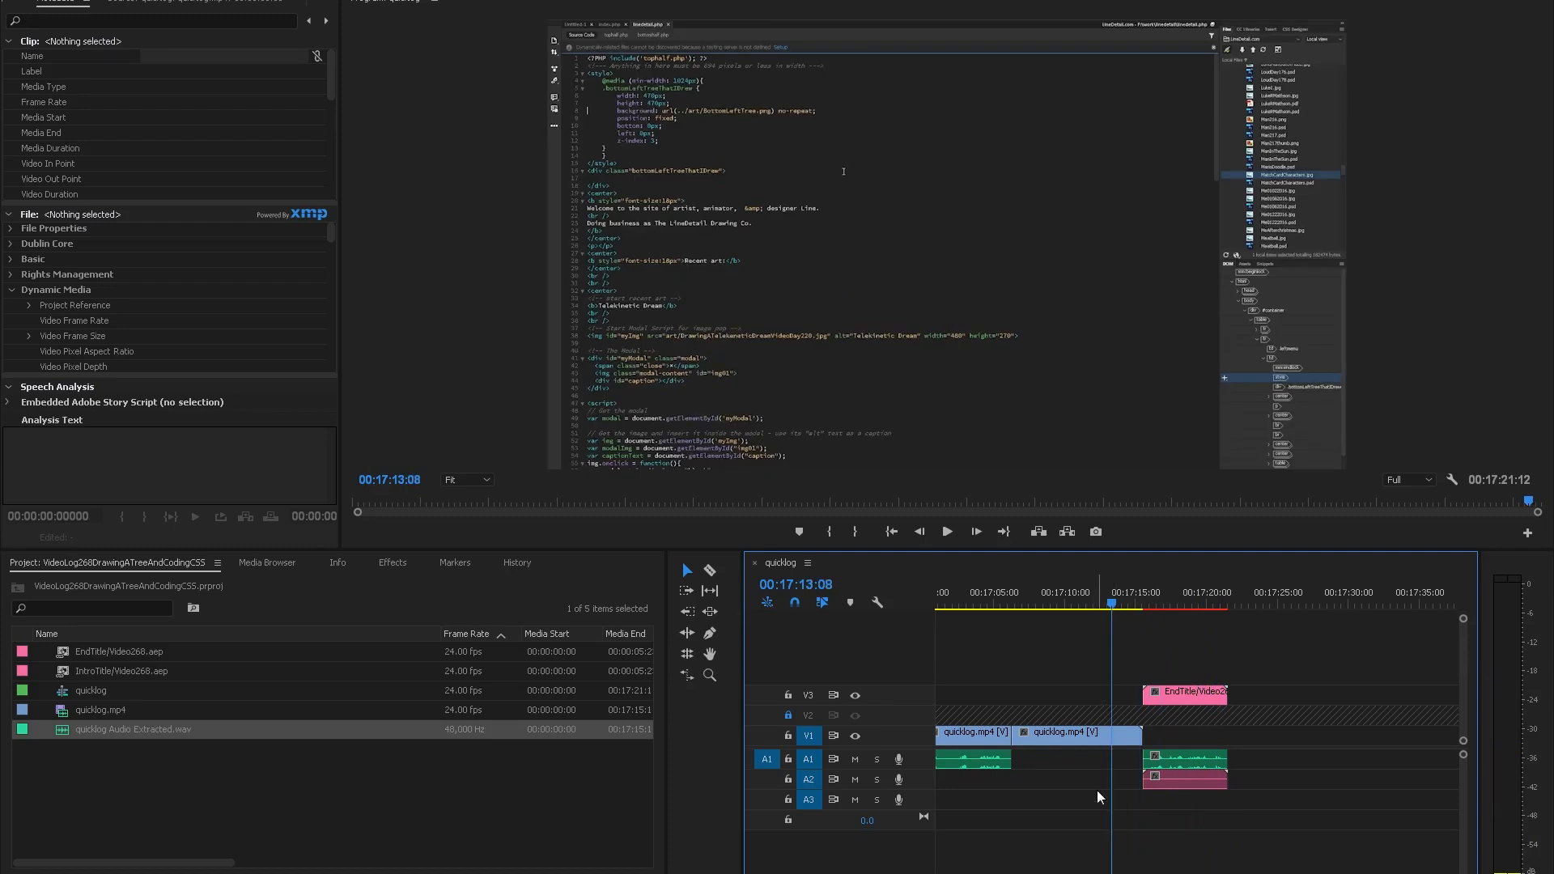